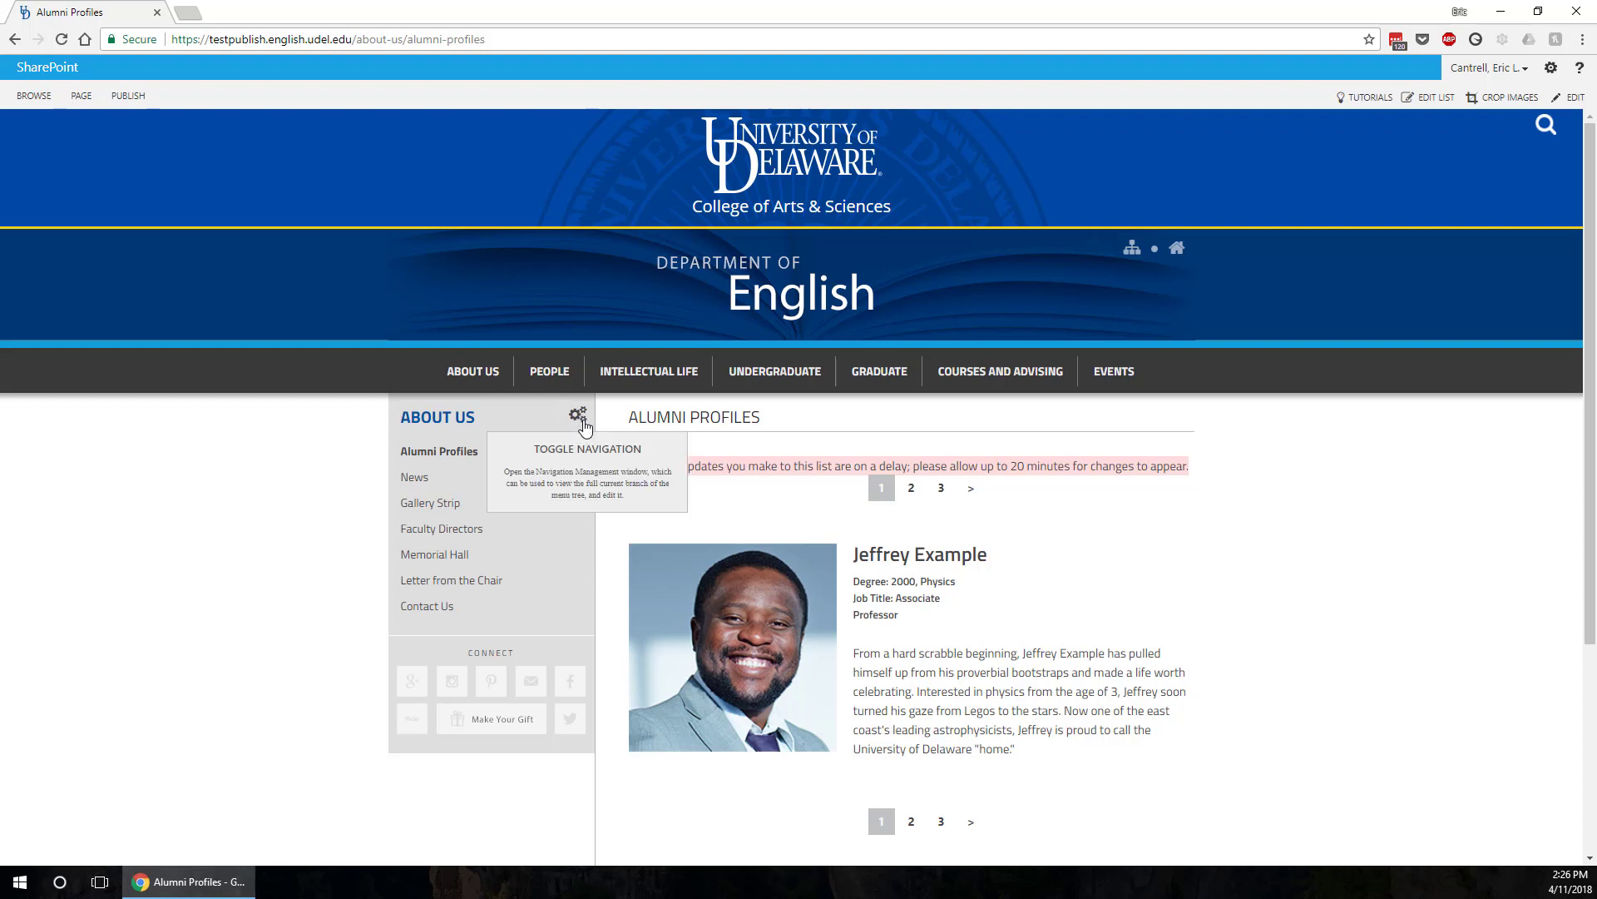
click(577, 418)
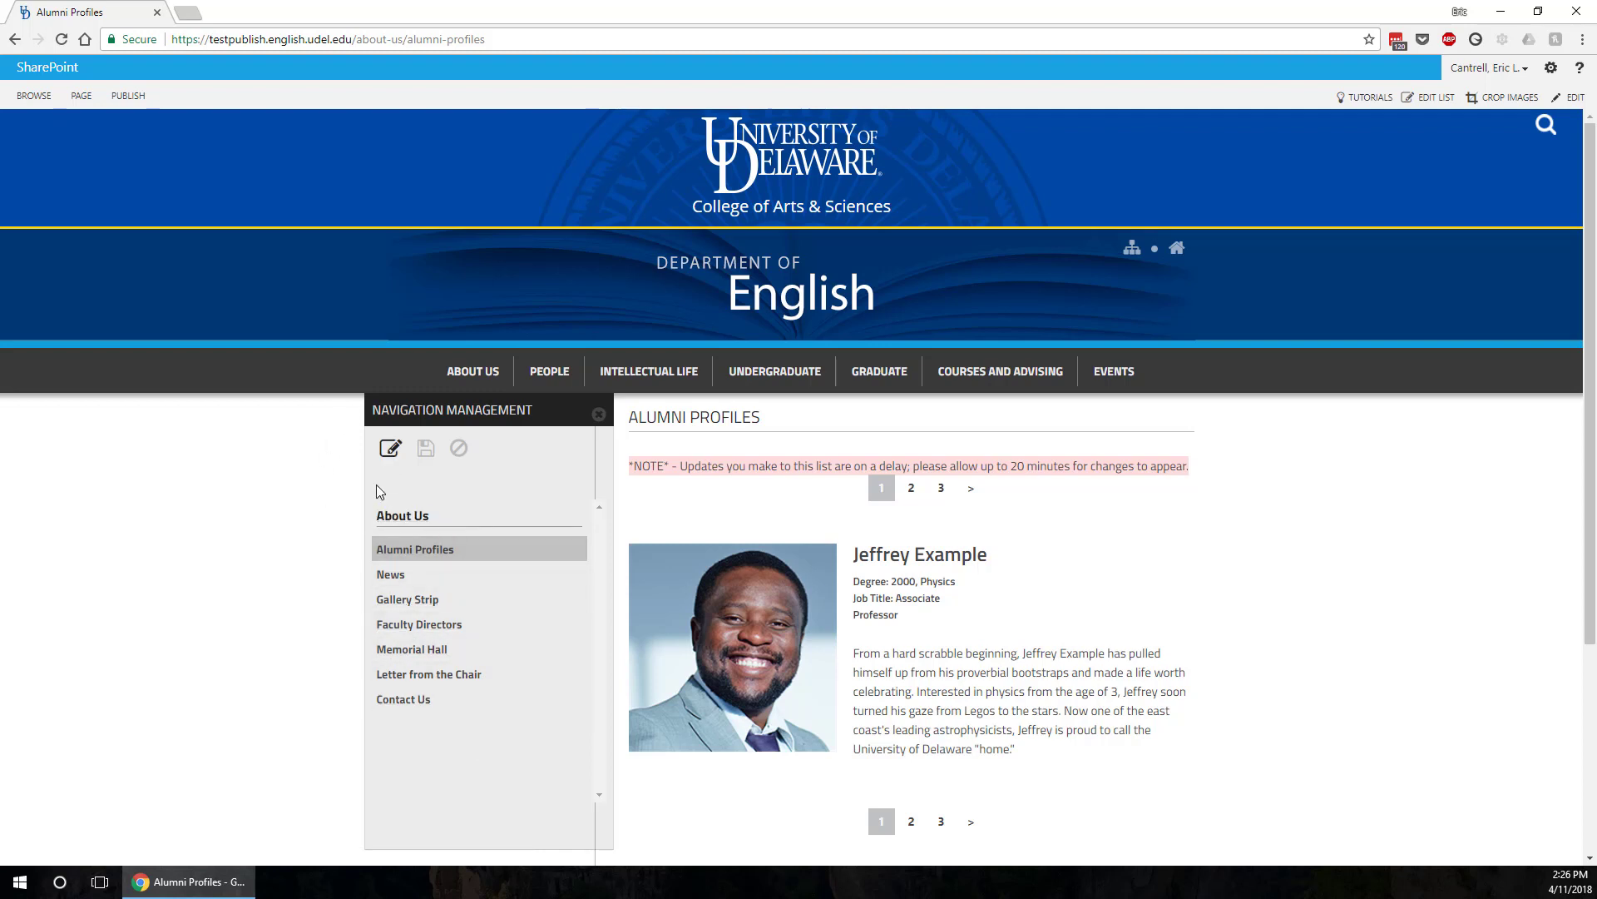
drag(359, 40, 679, 69)
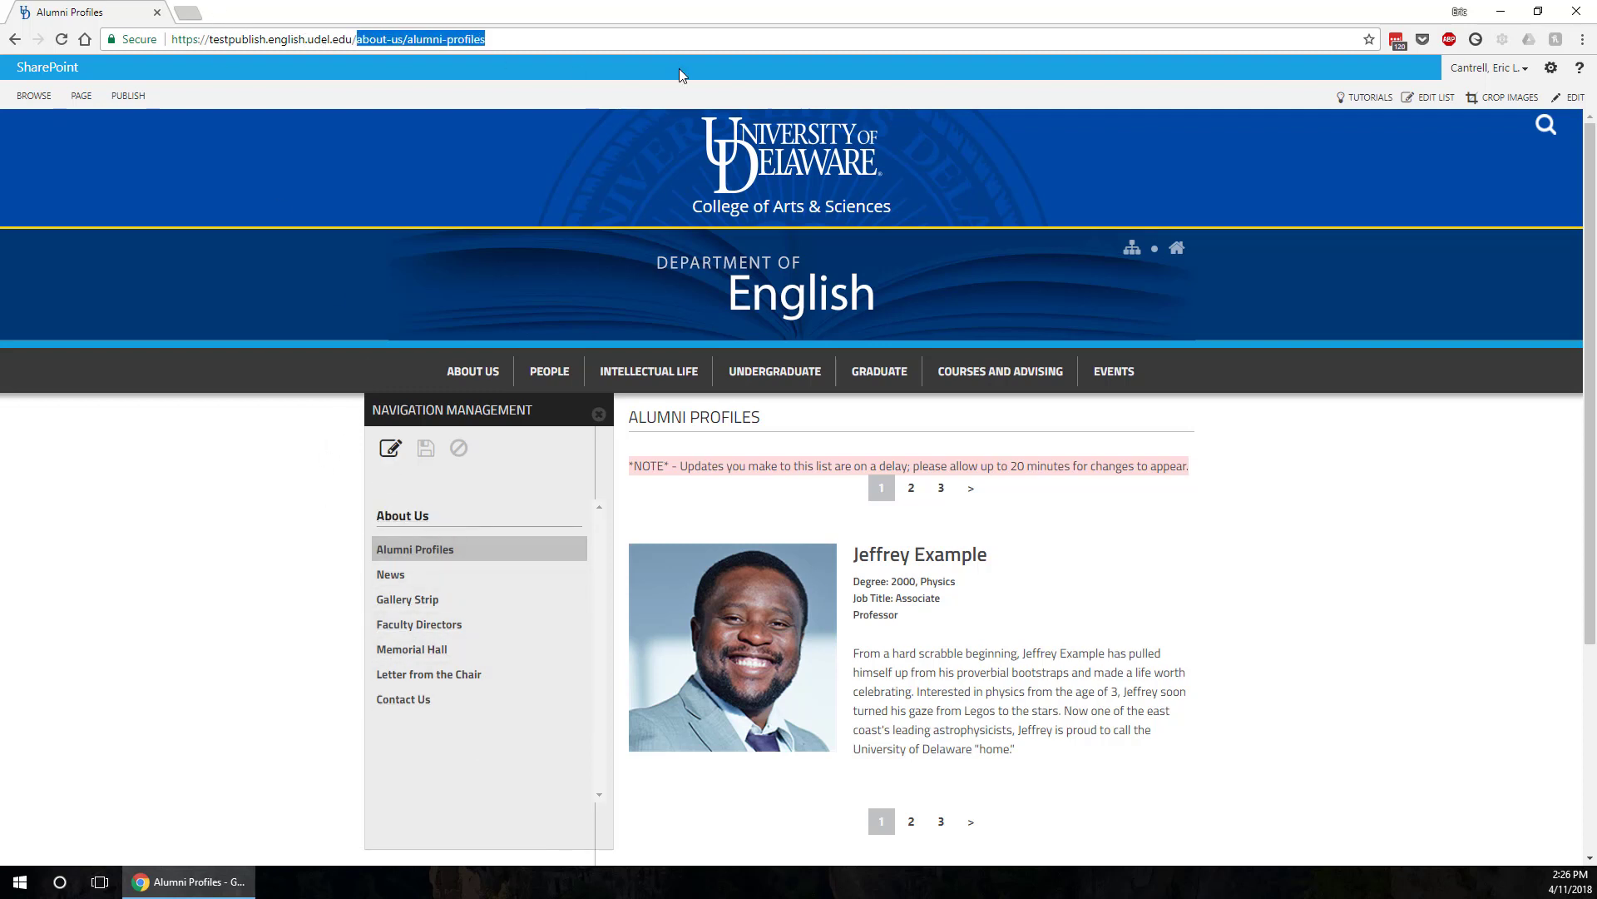
text(examples)
key(Return)
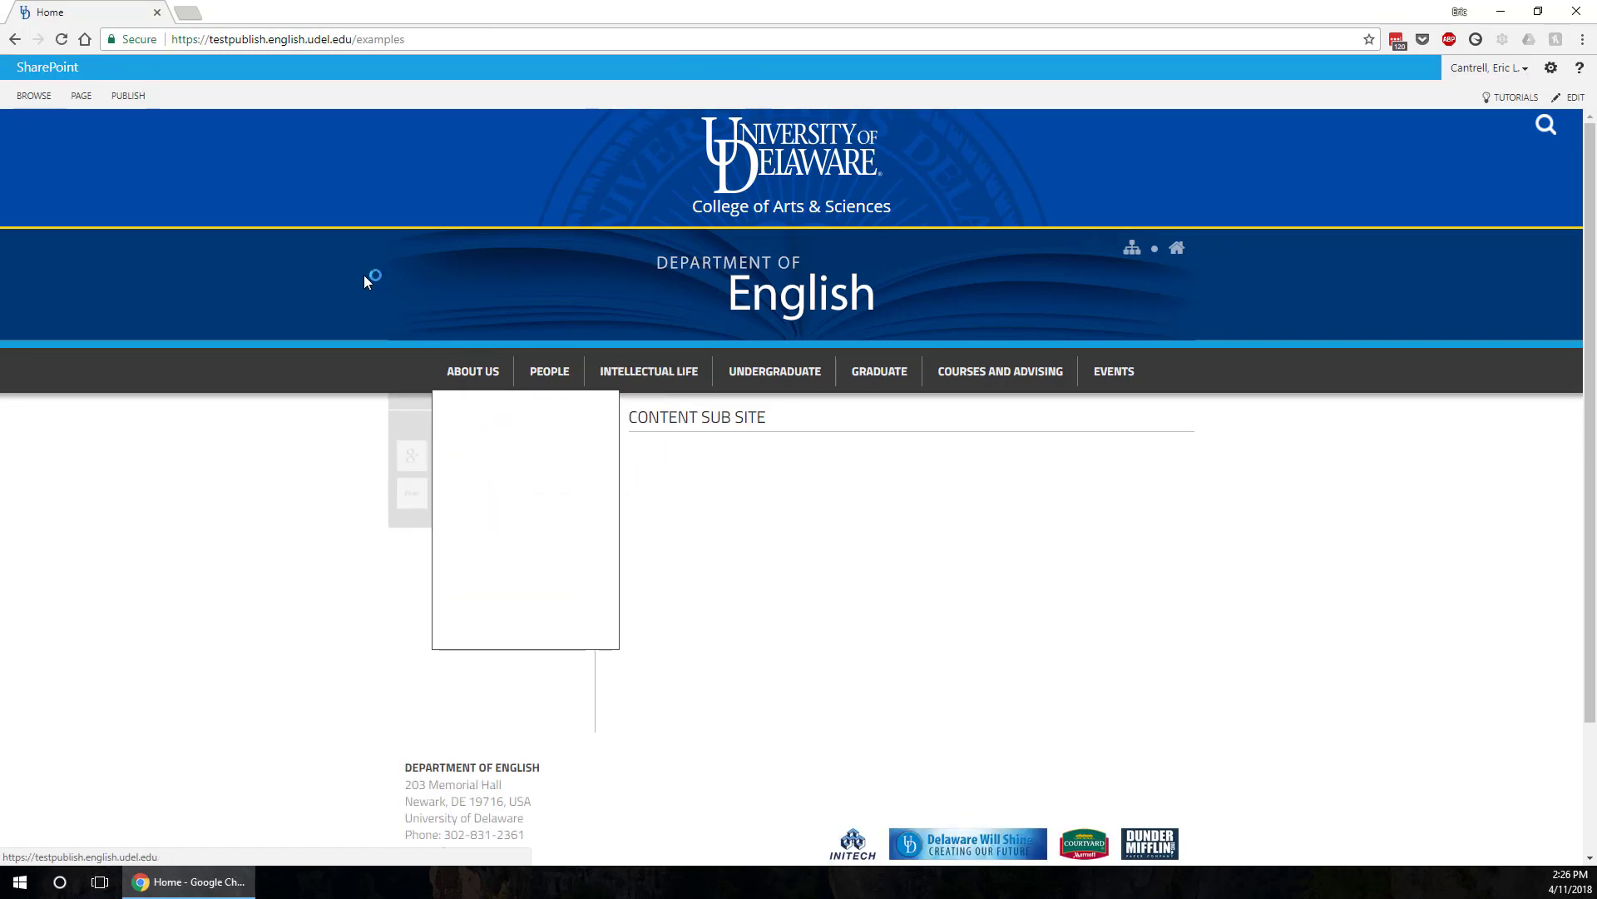
key(alt+Left)
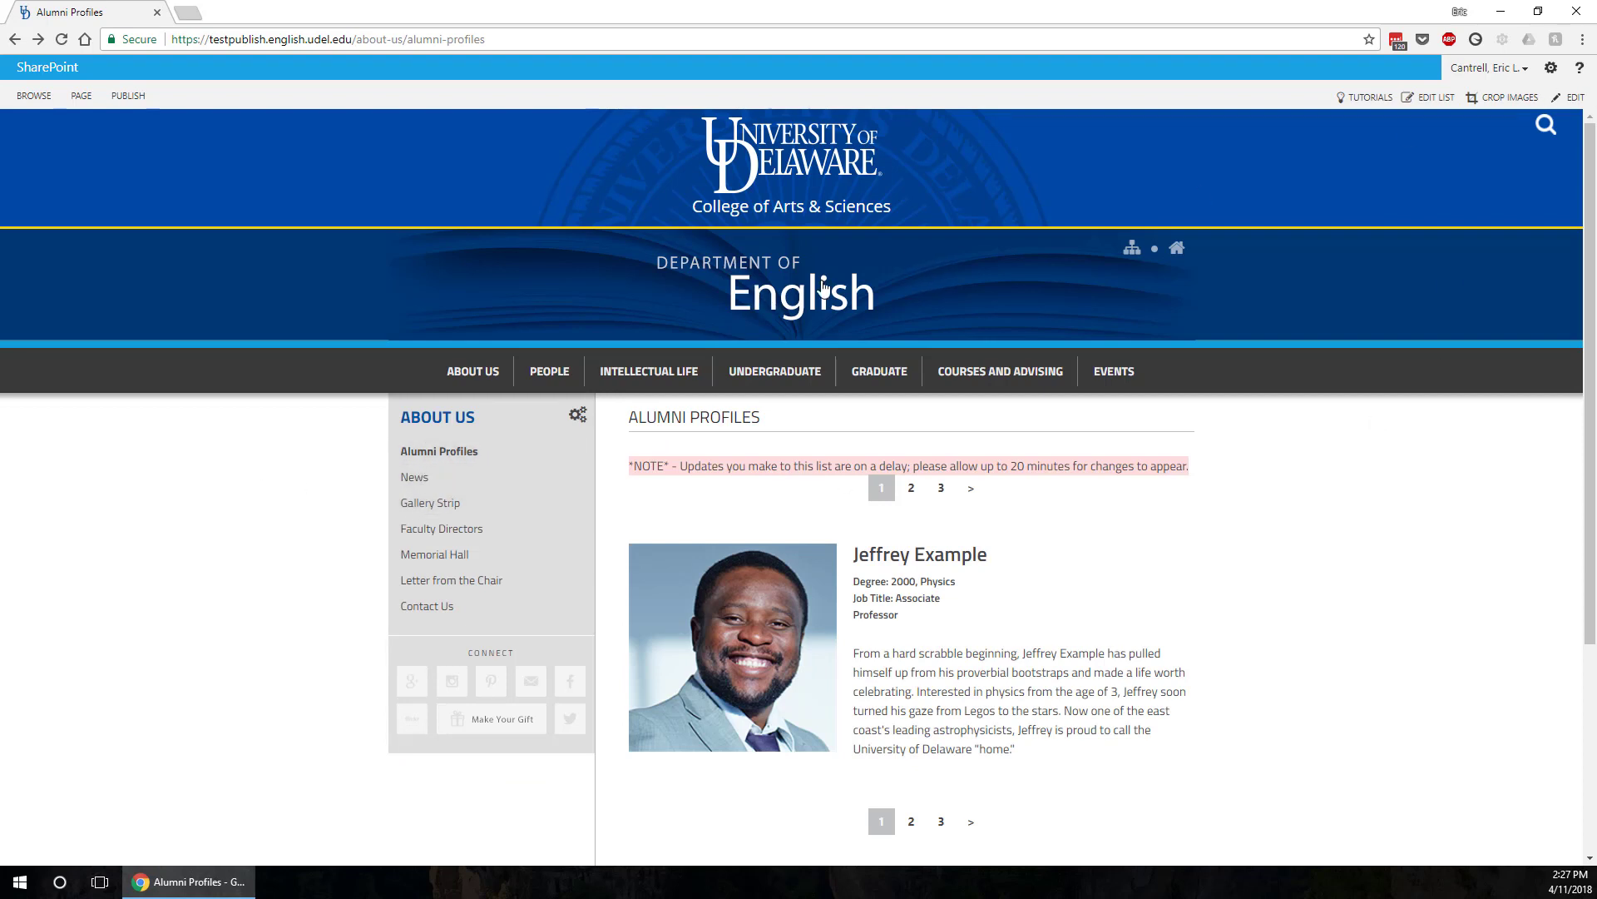
Open Term Store Management from the site settings and expand the site collection's NAV English term set
click(1551, 67)
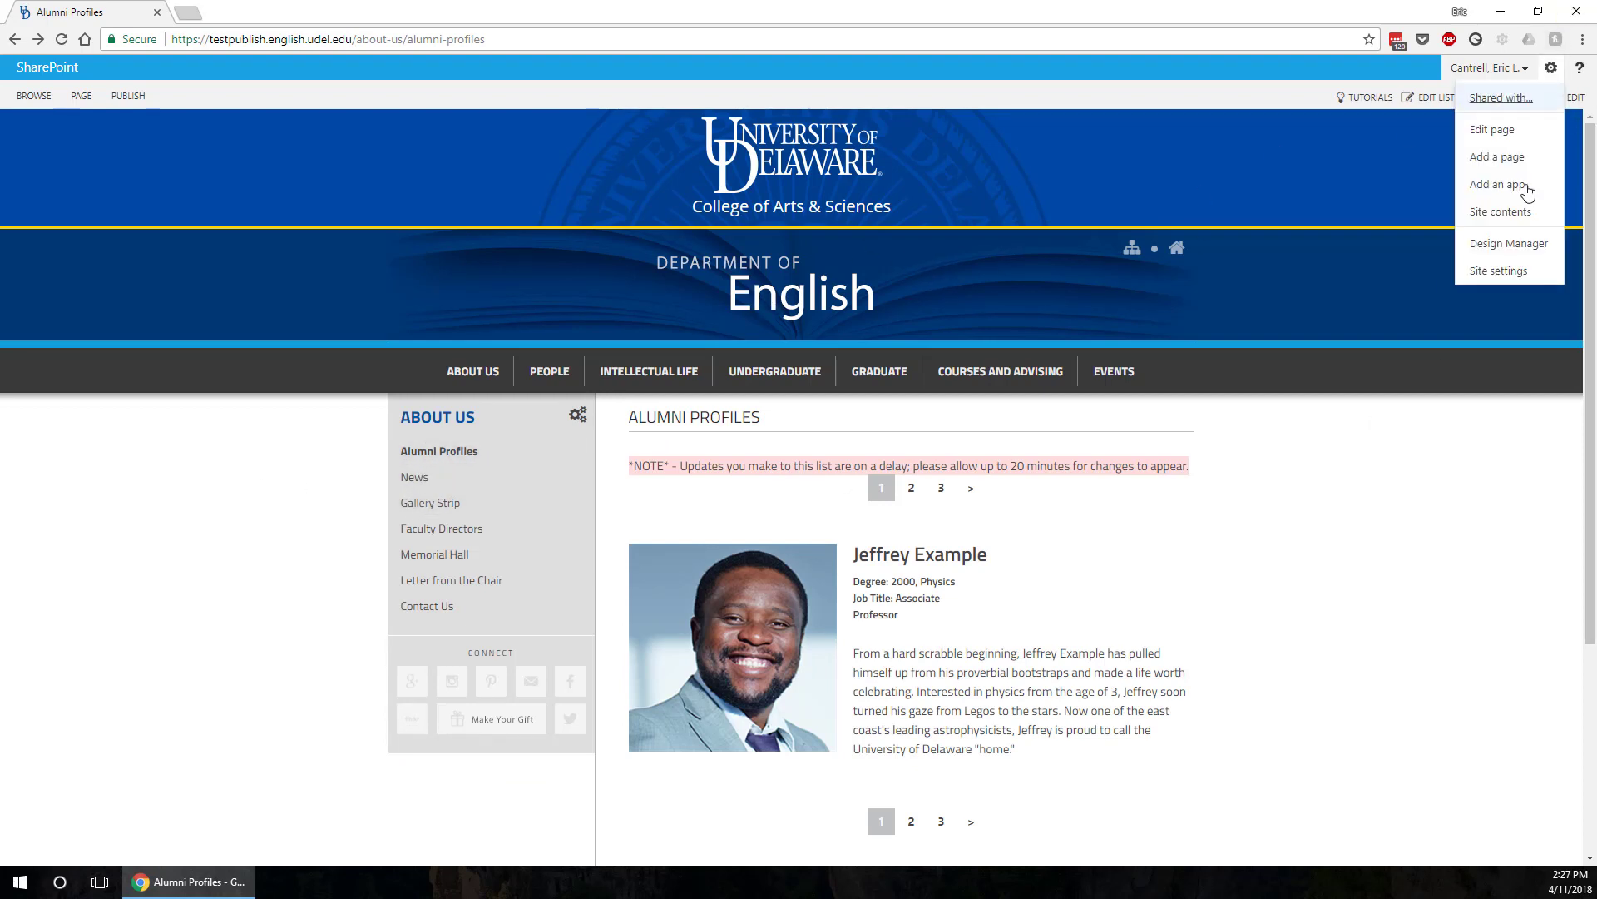
click(1506, 268)
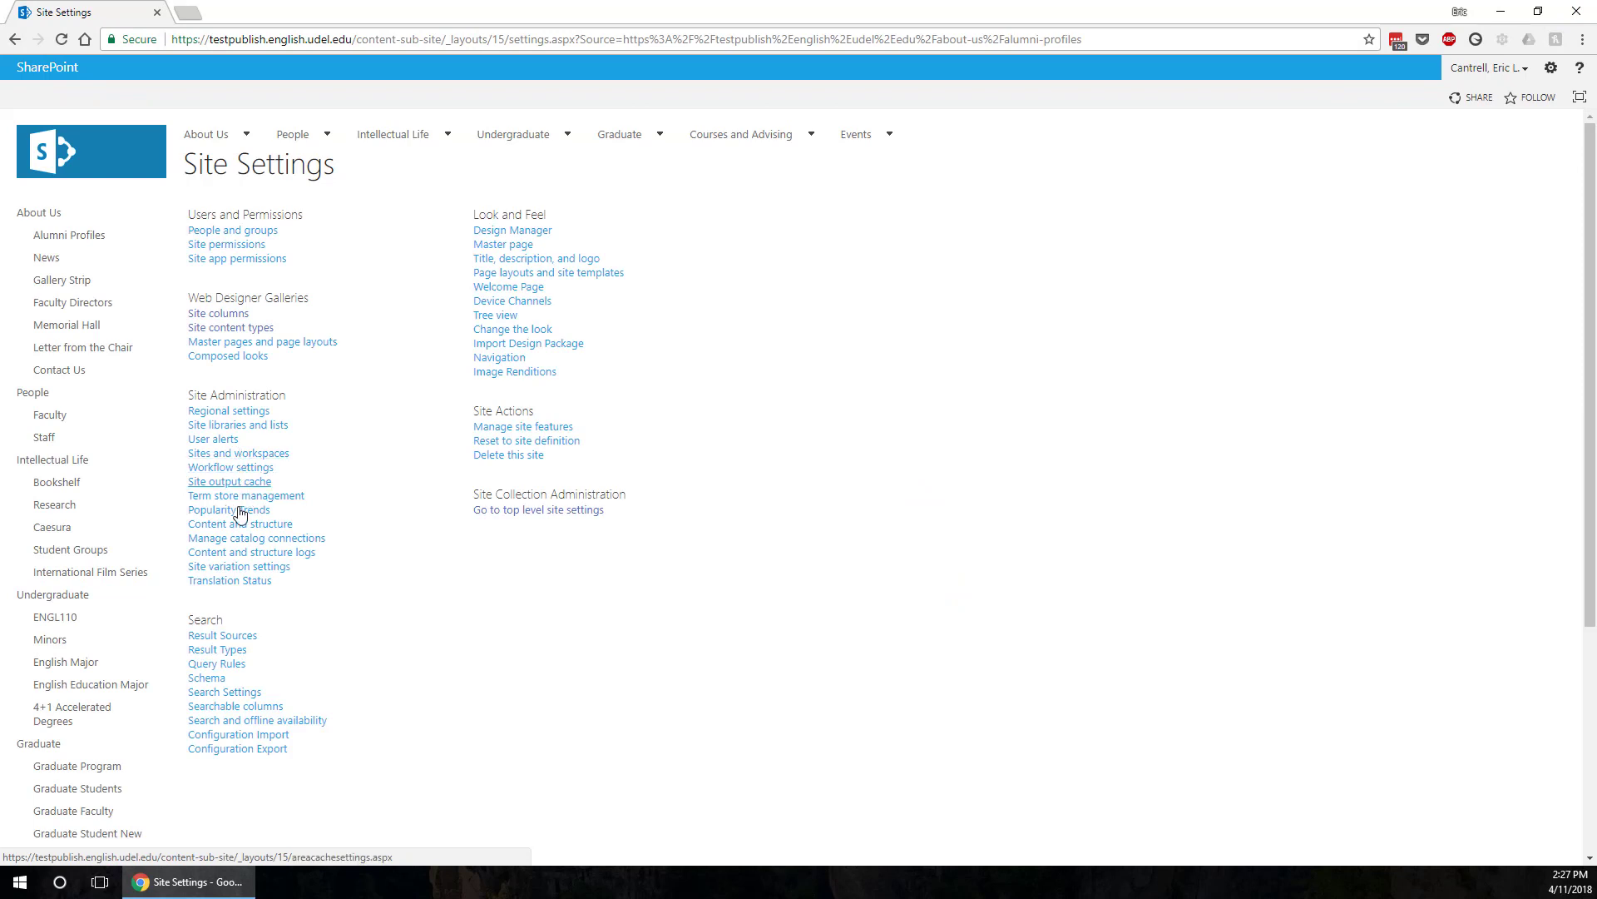
click(252, 497)
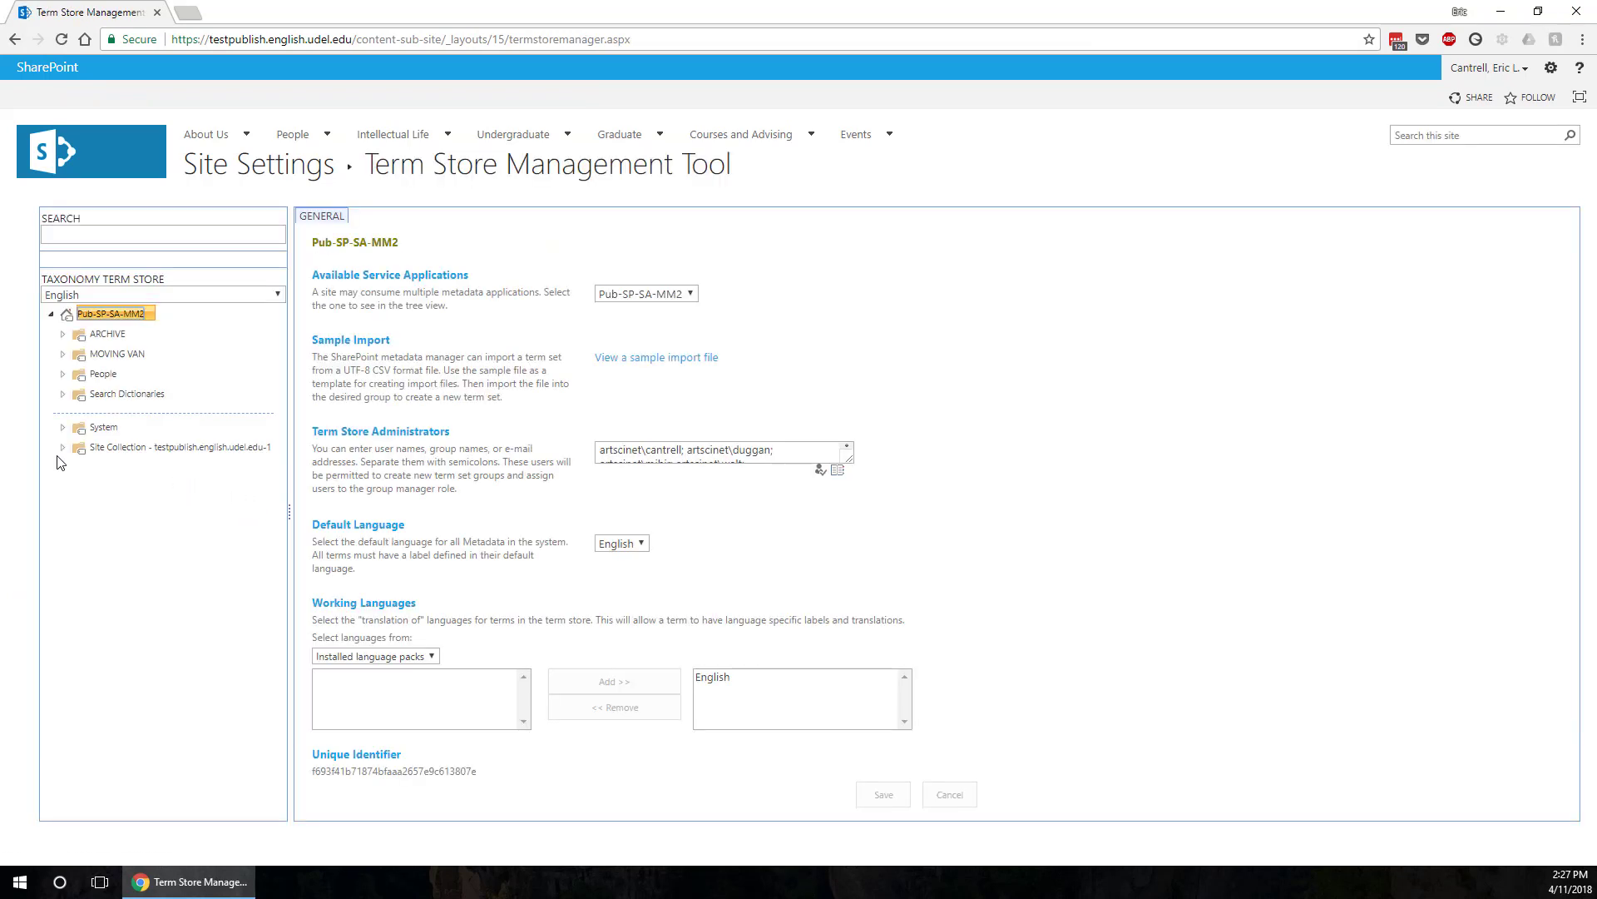
click(72, 507)
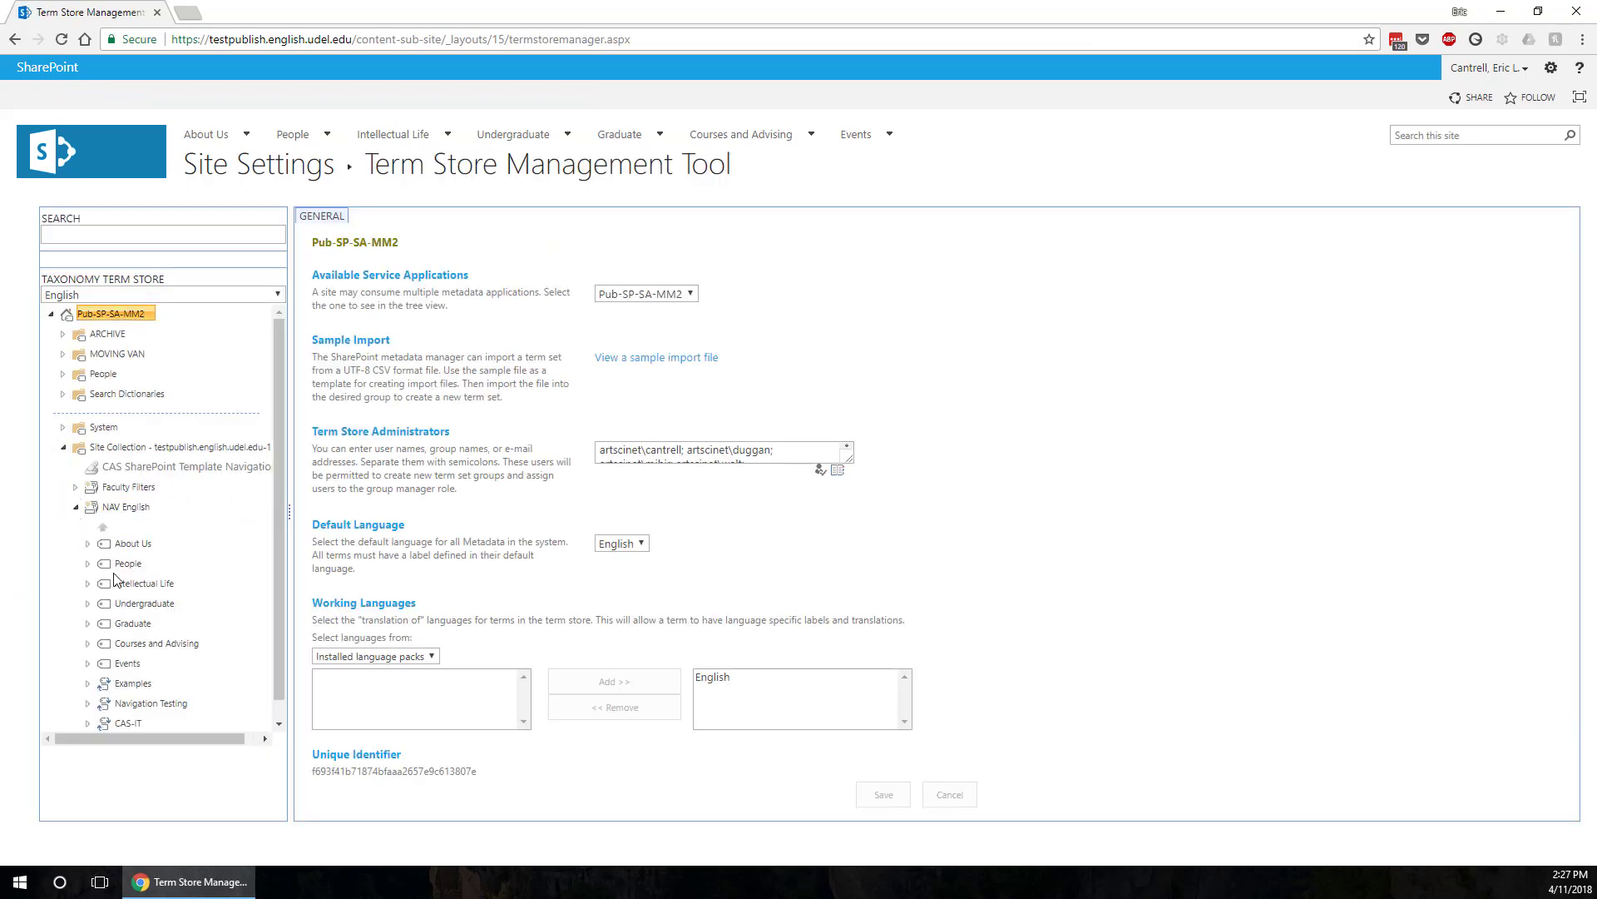
Enable Show in Current Navigation Menu for the Examples term, save it and return to the site's home page
click(133, 683)
click(470, 218)
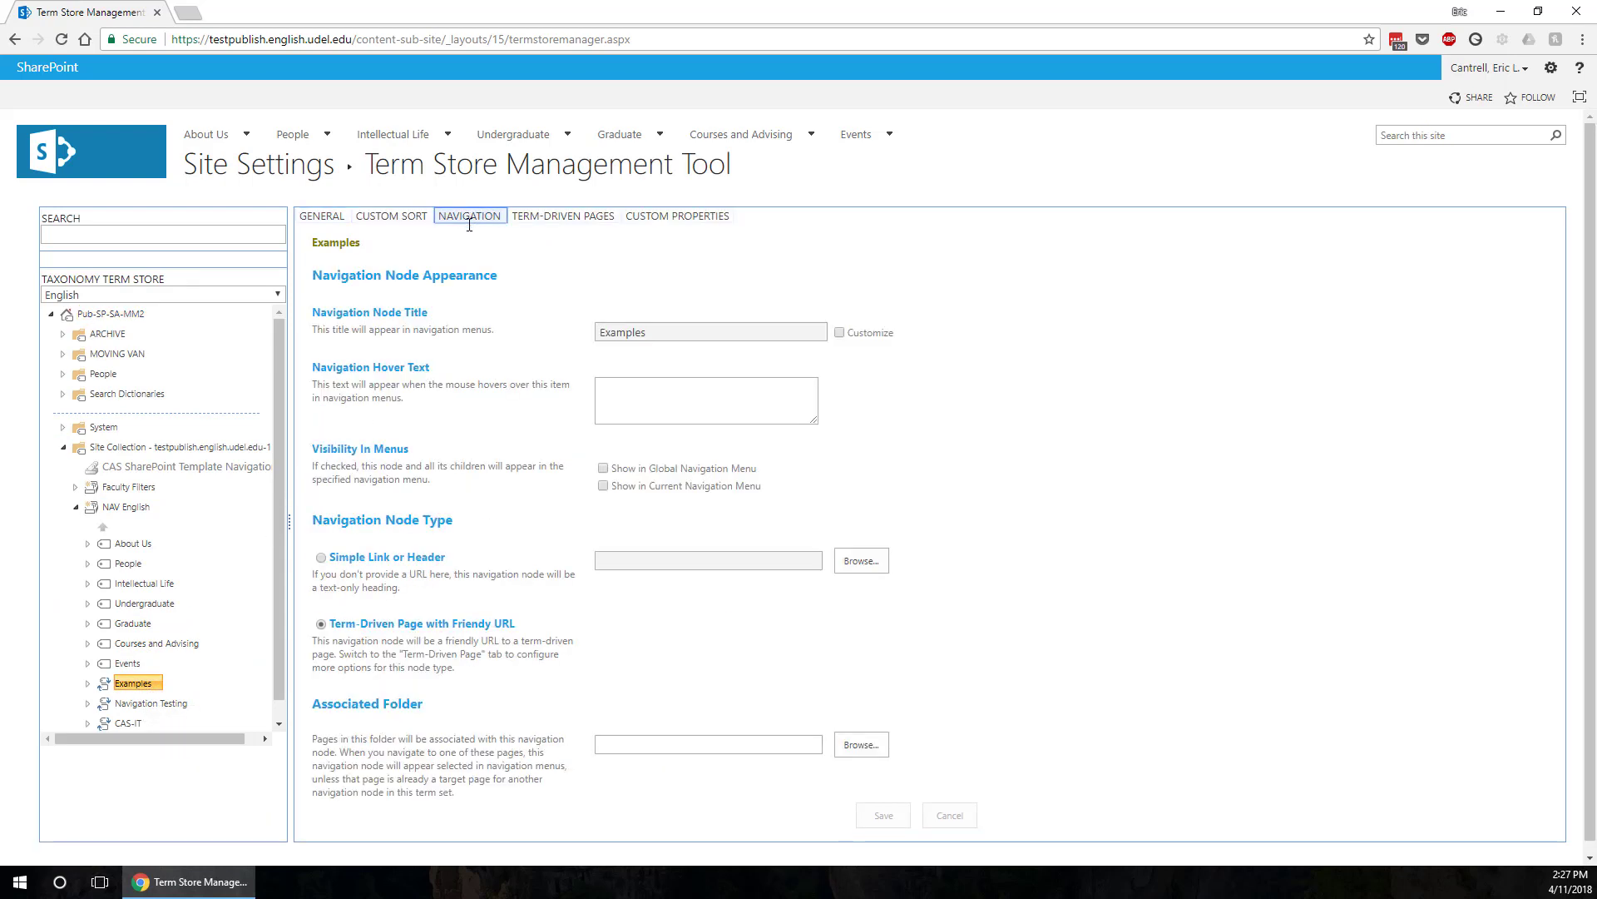
click(655, 491)
click(107, 150)
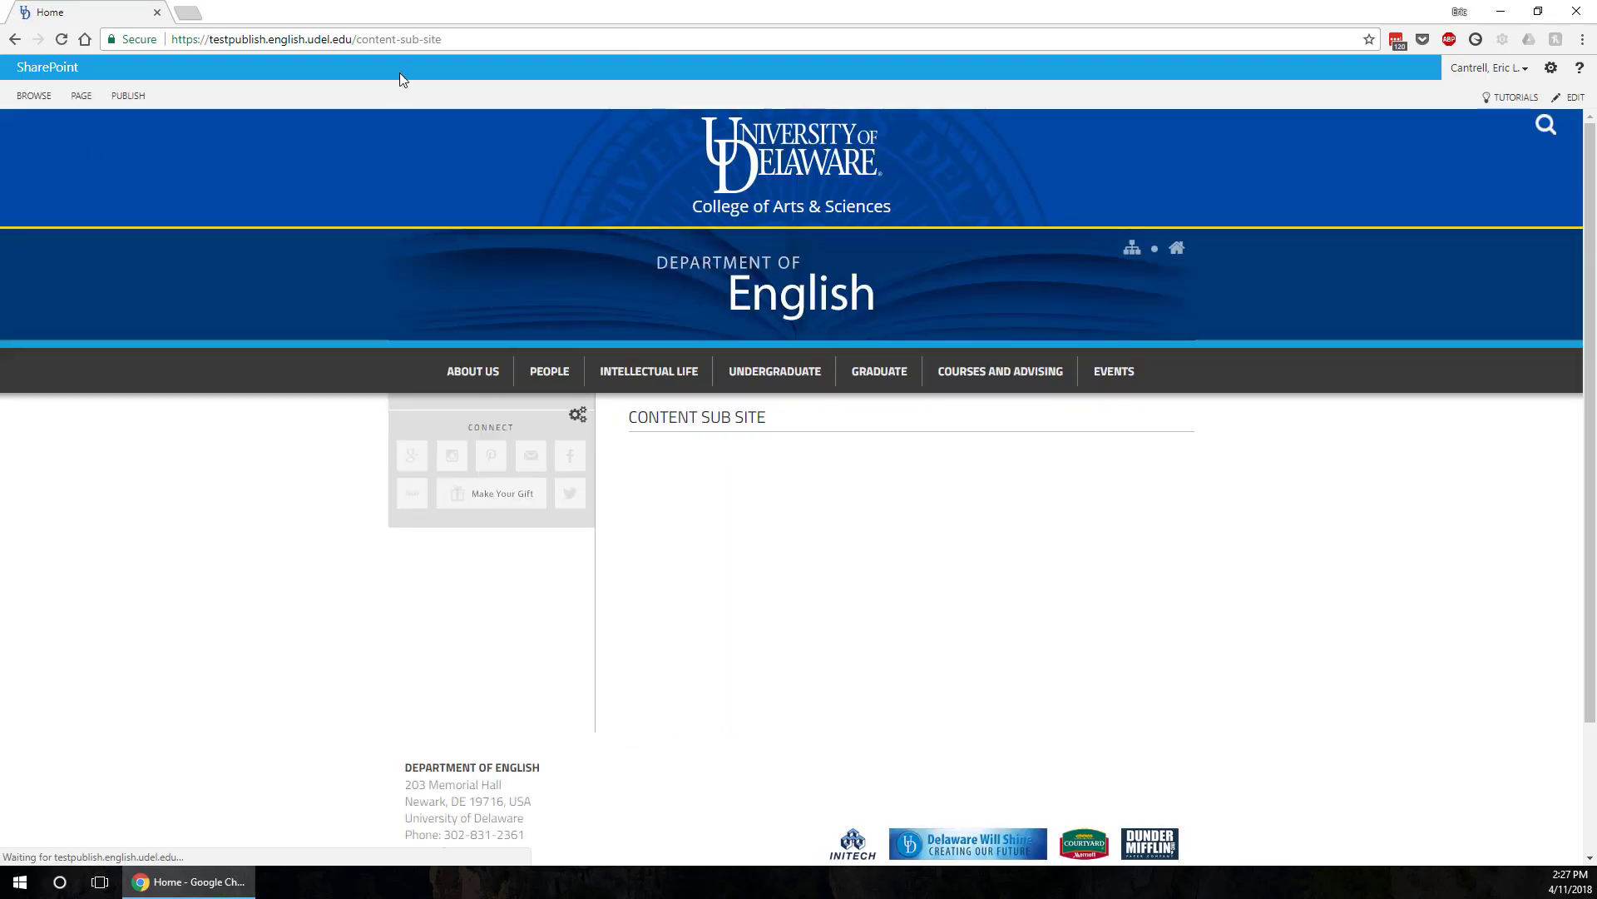
Go to the site's /examples address and start editing its navigation in Navigation Management
click(453, 41)
drag(354, 40, 695, 30)
text(examples)
key(Return)
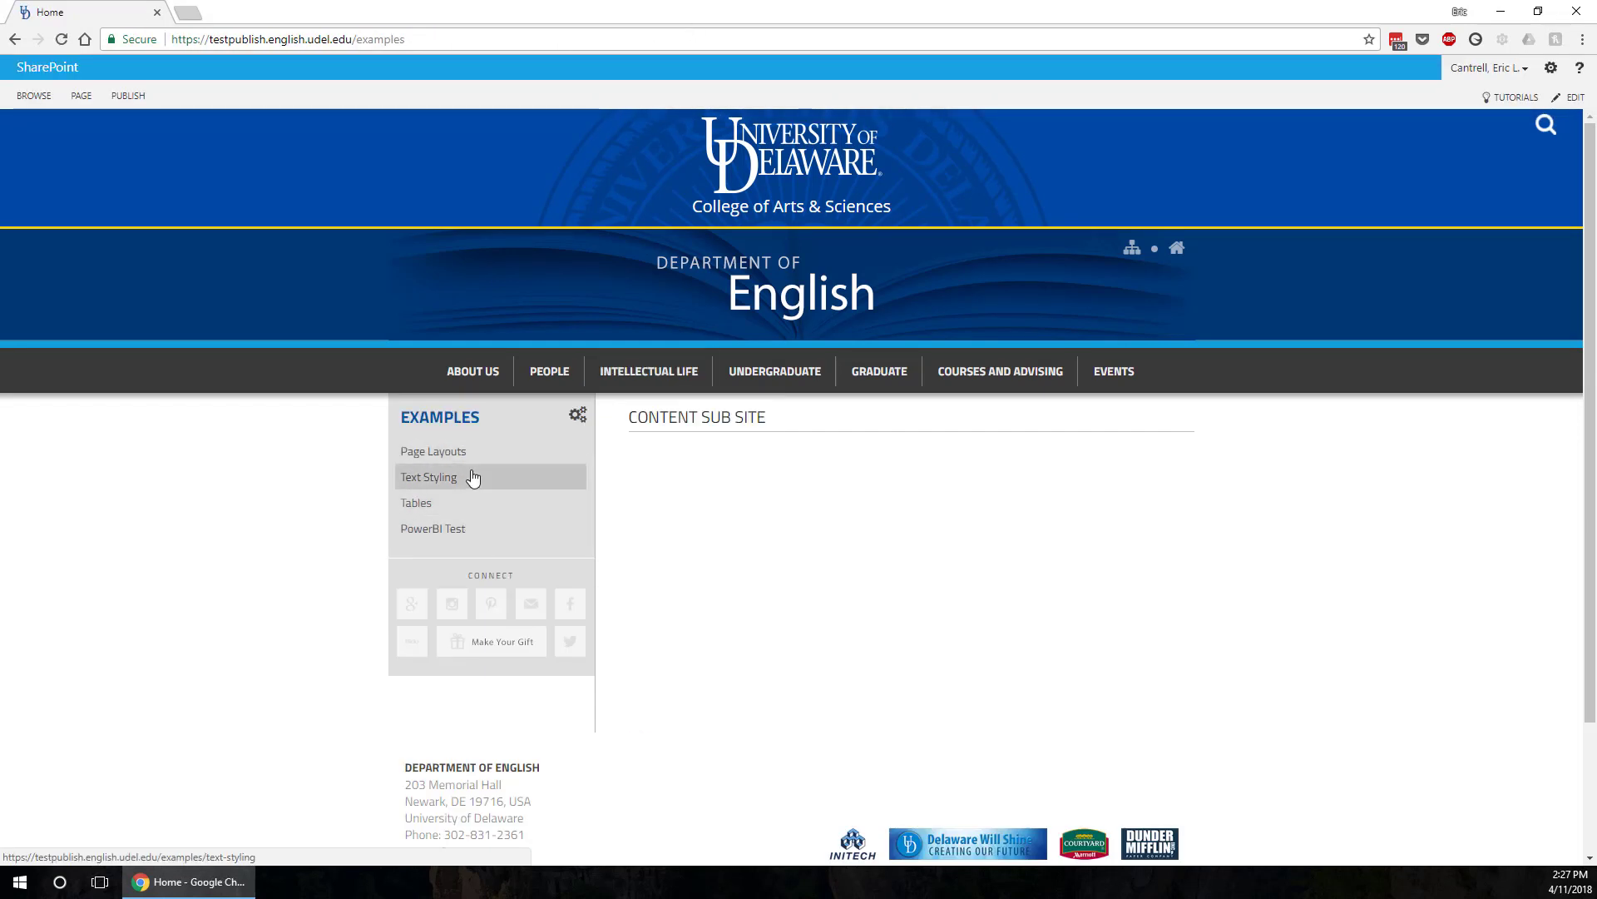
click(577, 414)
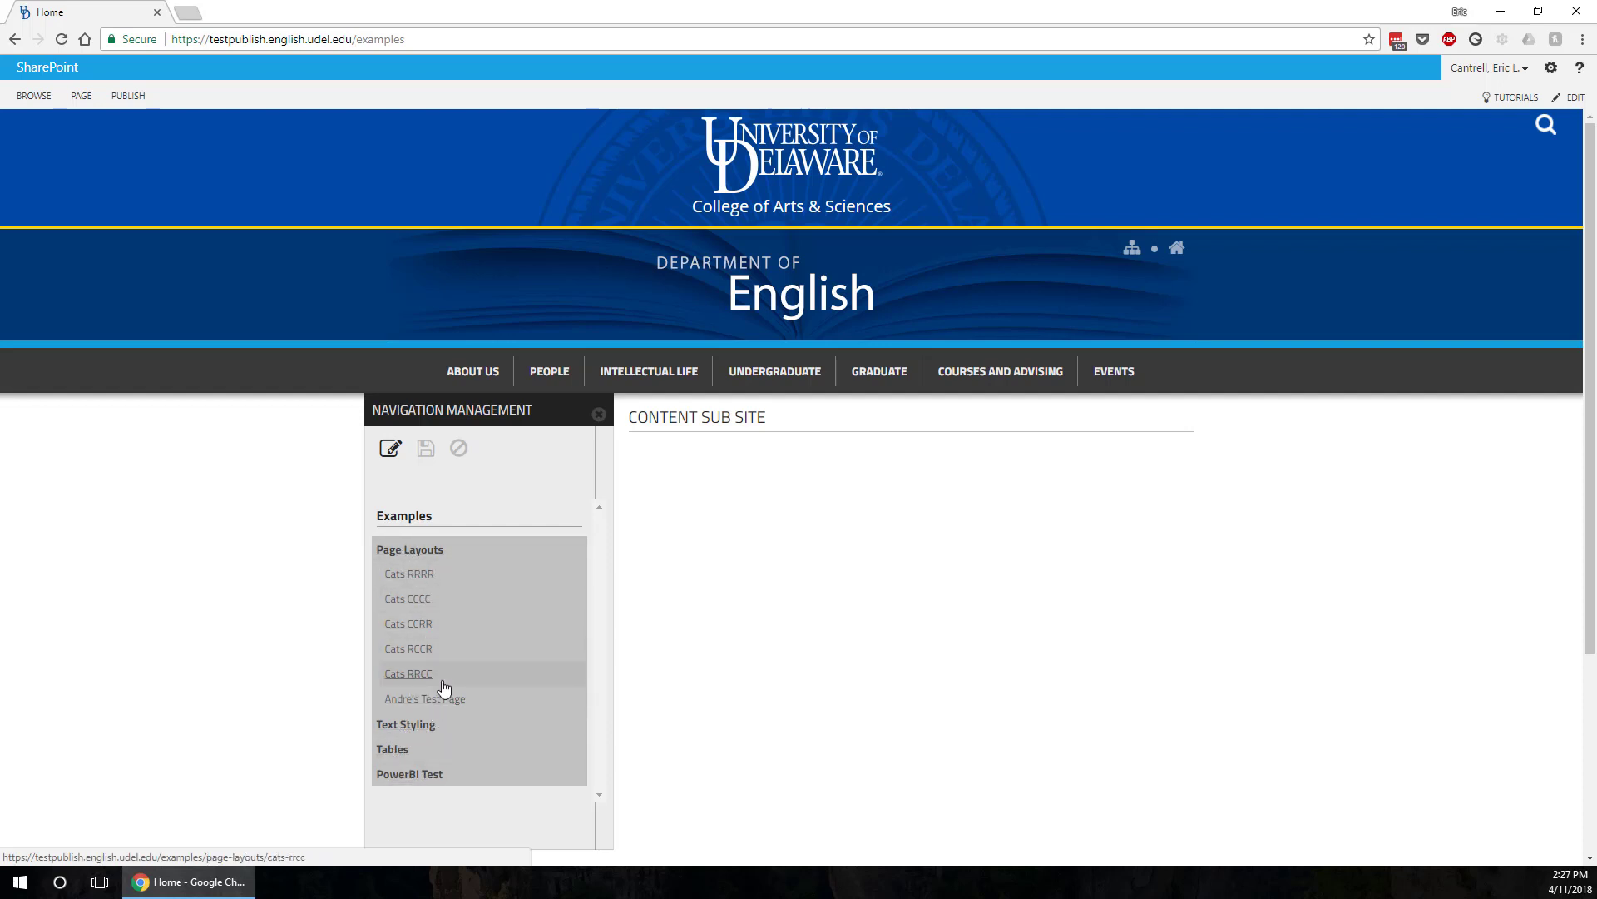
click(390, 456)
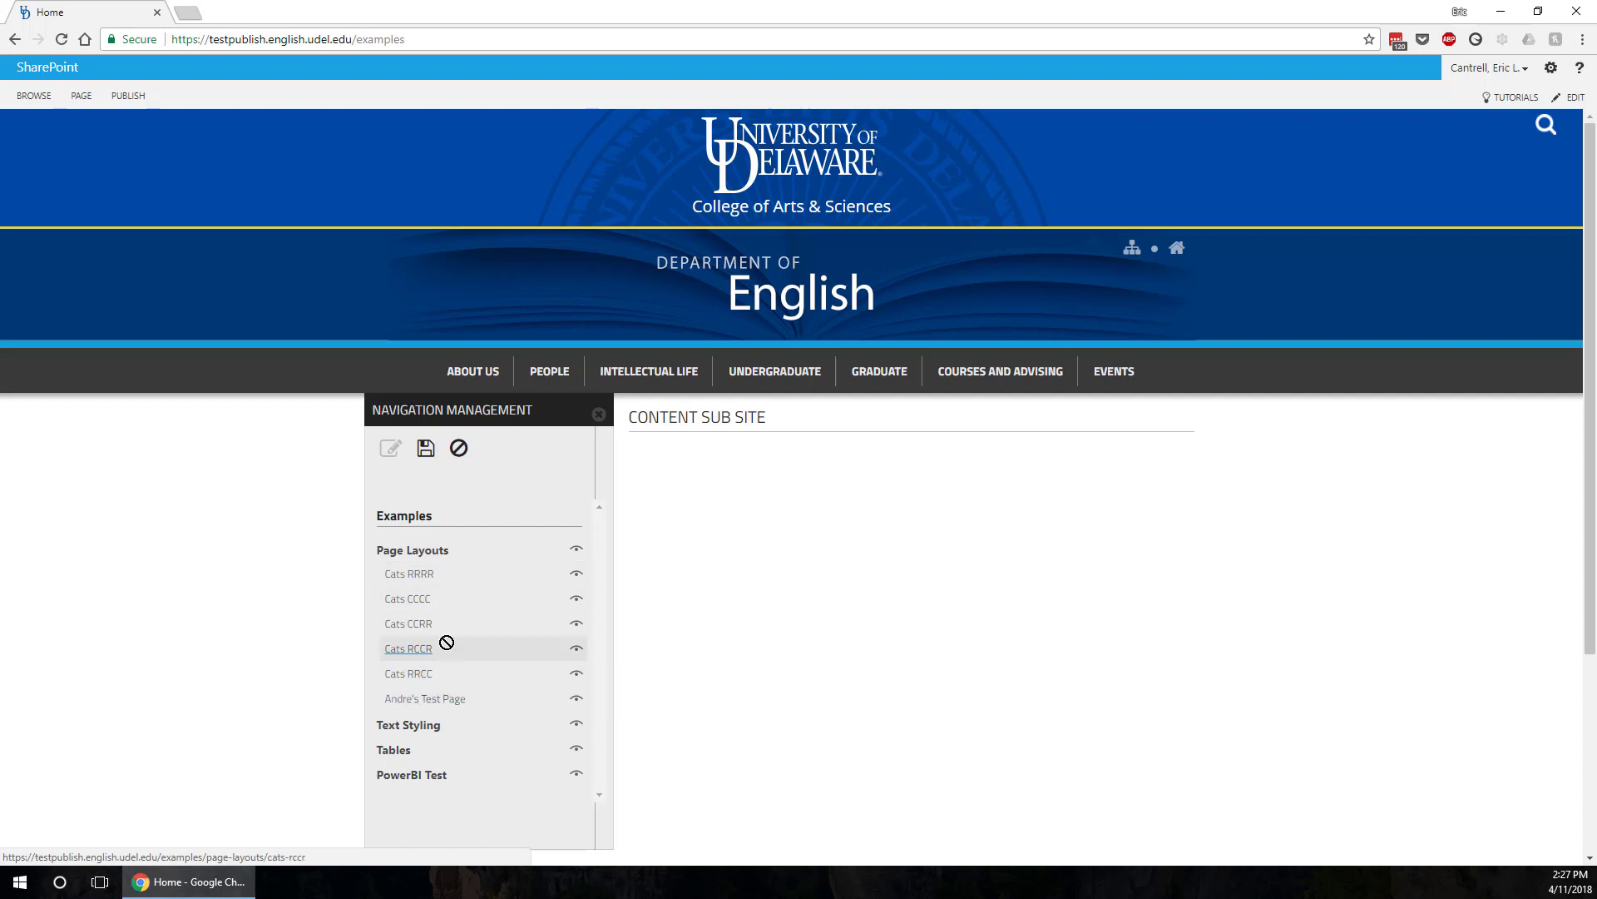
Reorder the Page Layouts subpages to Cats CCRR, Cats RCCR, Cats RRCC, Cats CCCC, Cats RRRR
drag(446, 642, 443, 601)
click(998, 505)
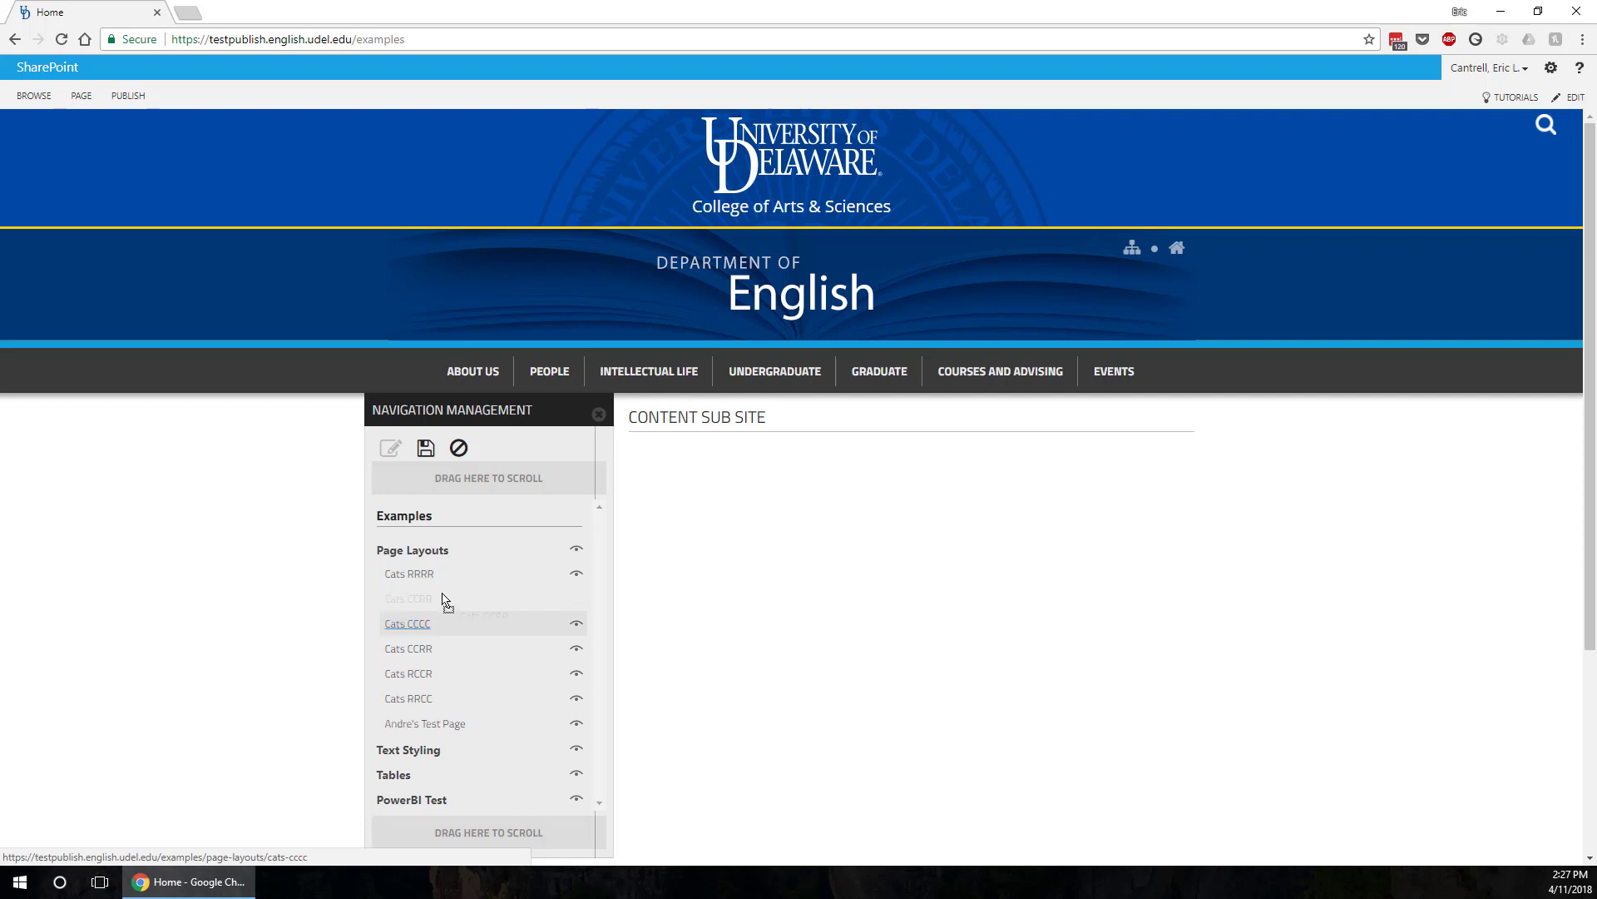
drag(443, 596, 392, 677)
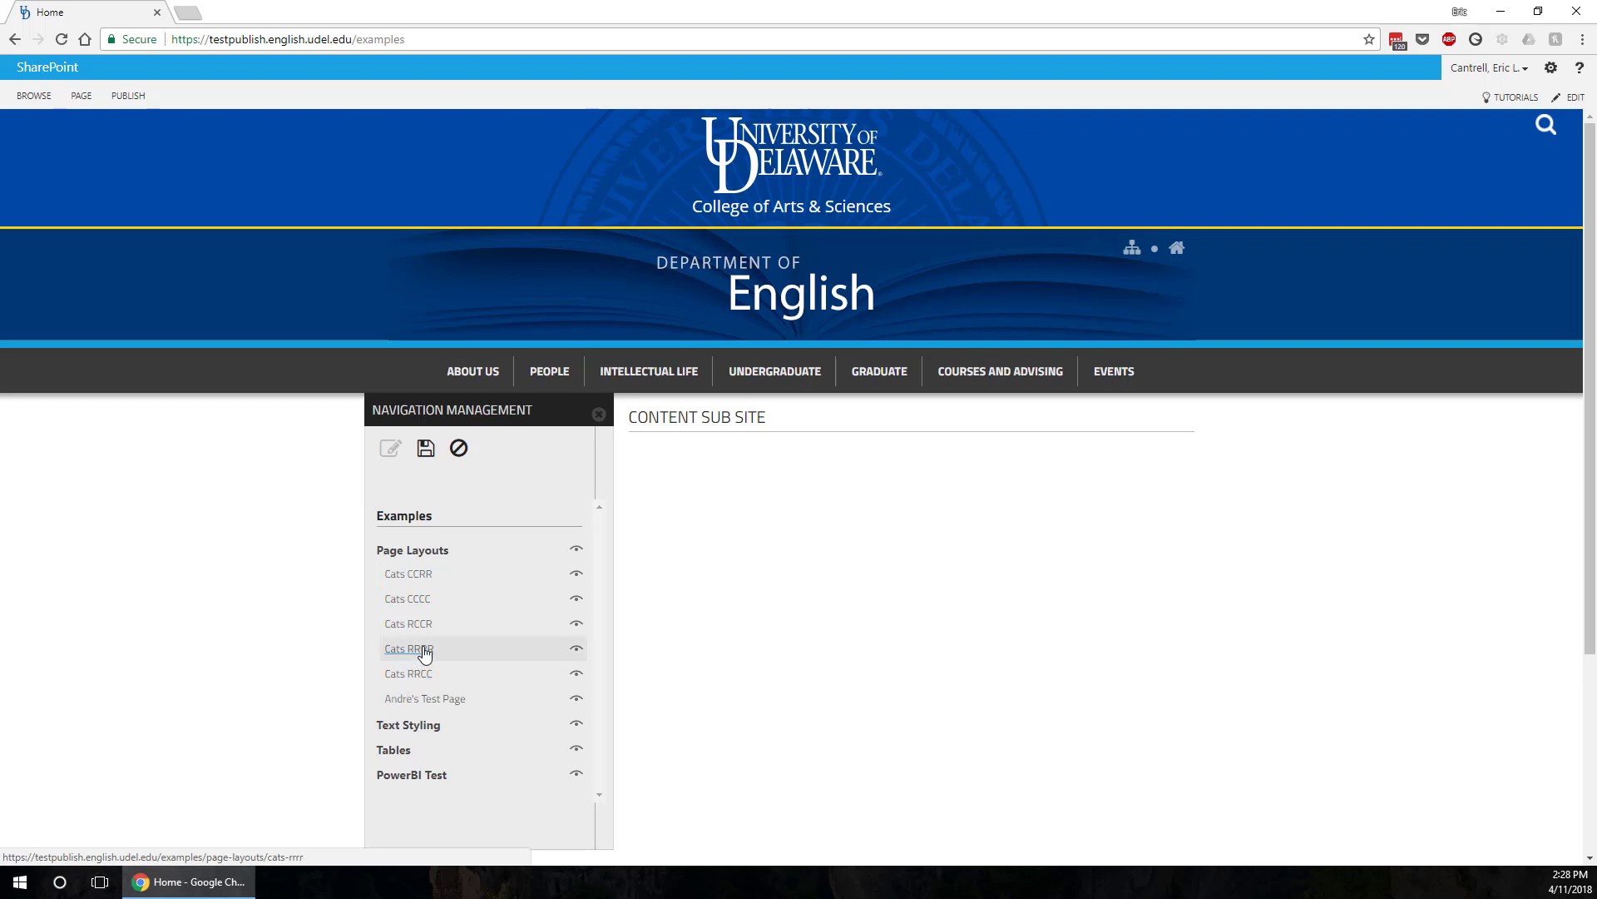
mouse_move(431, 596)
mouse_down()
mouse_move(446, 638)
mouse_move(449, 598)
mouse_move(431, 656)
mouse_move(432, 628)
mouse_up()
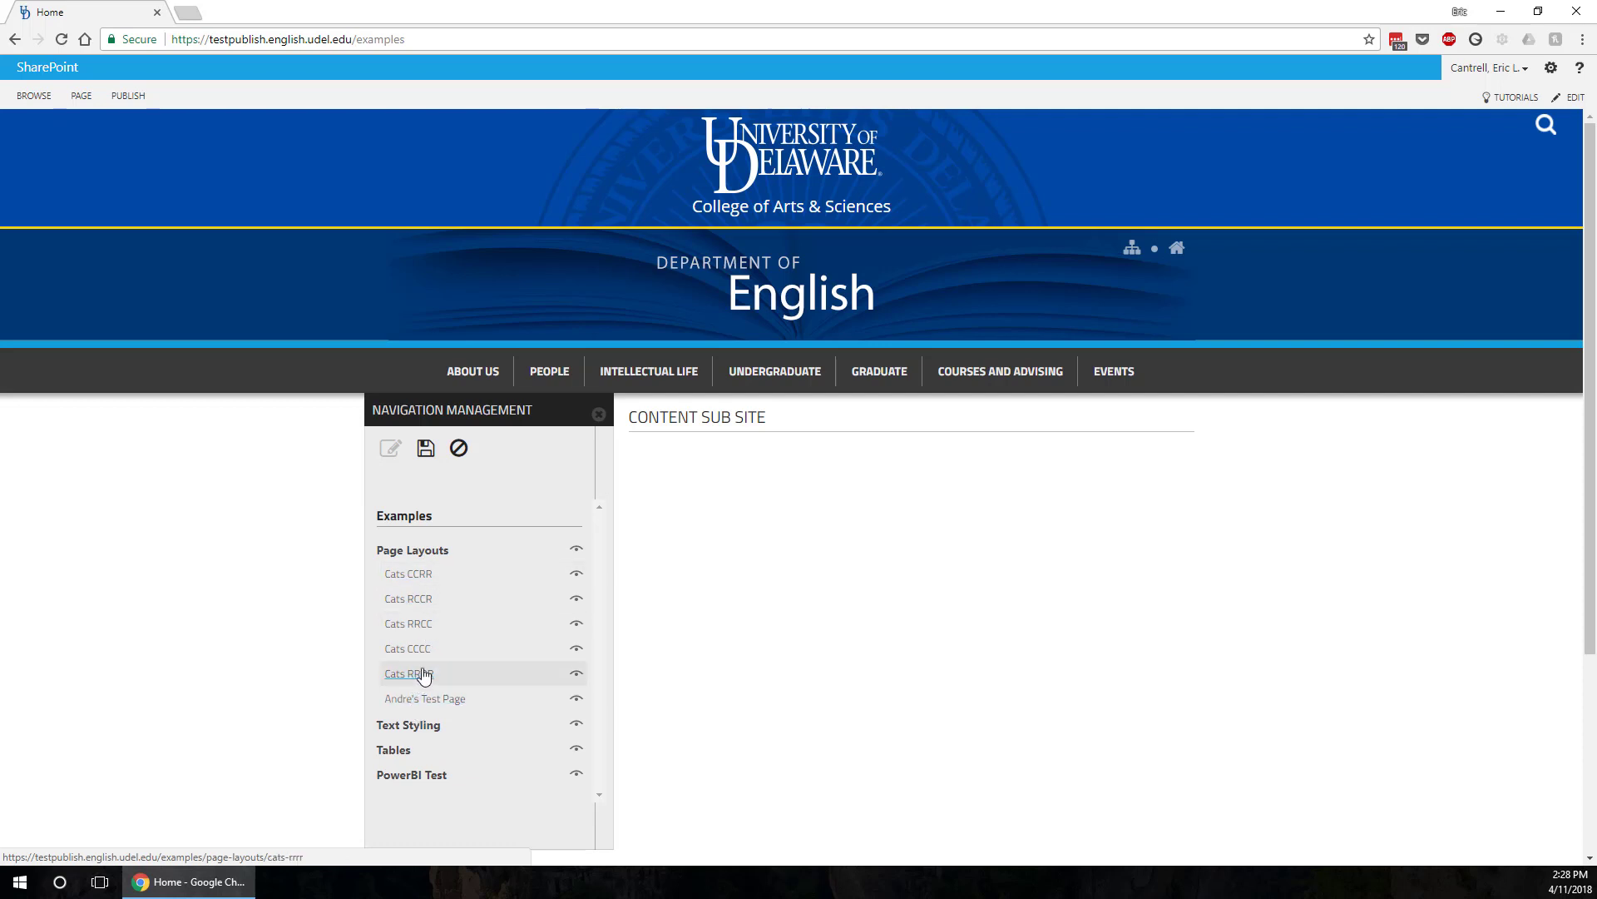
Move the test page from Page Layouts to Text Styling, accepting the URL change, and place PowerBI Test above Tables
drag(486, 705, 427, 729)
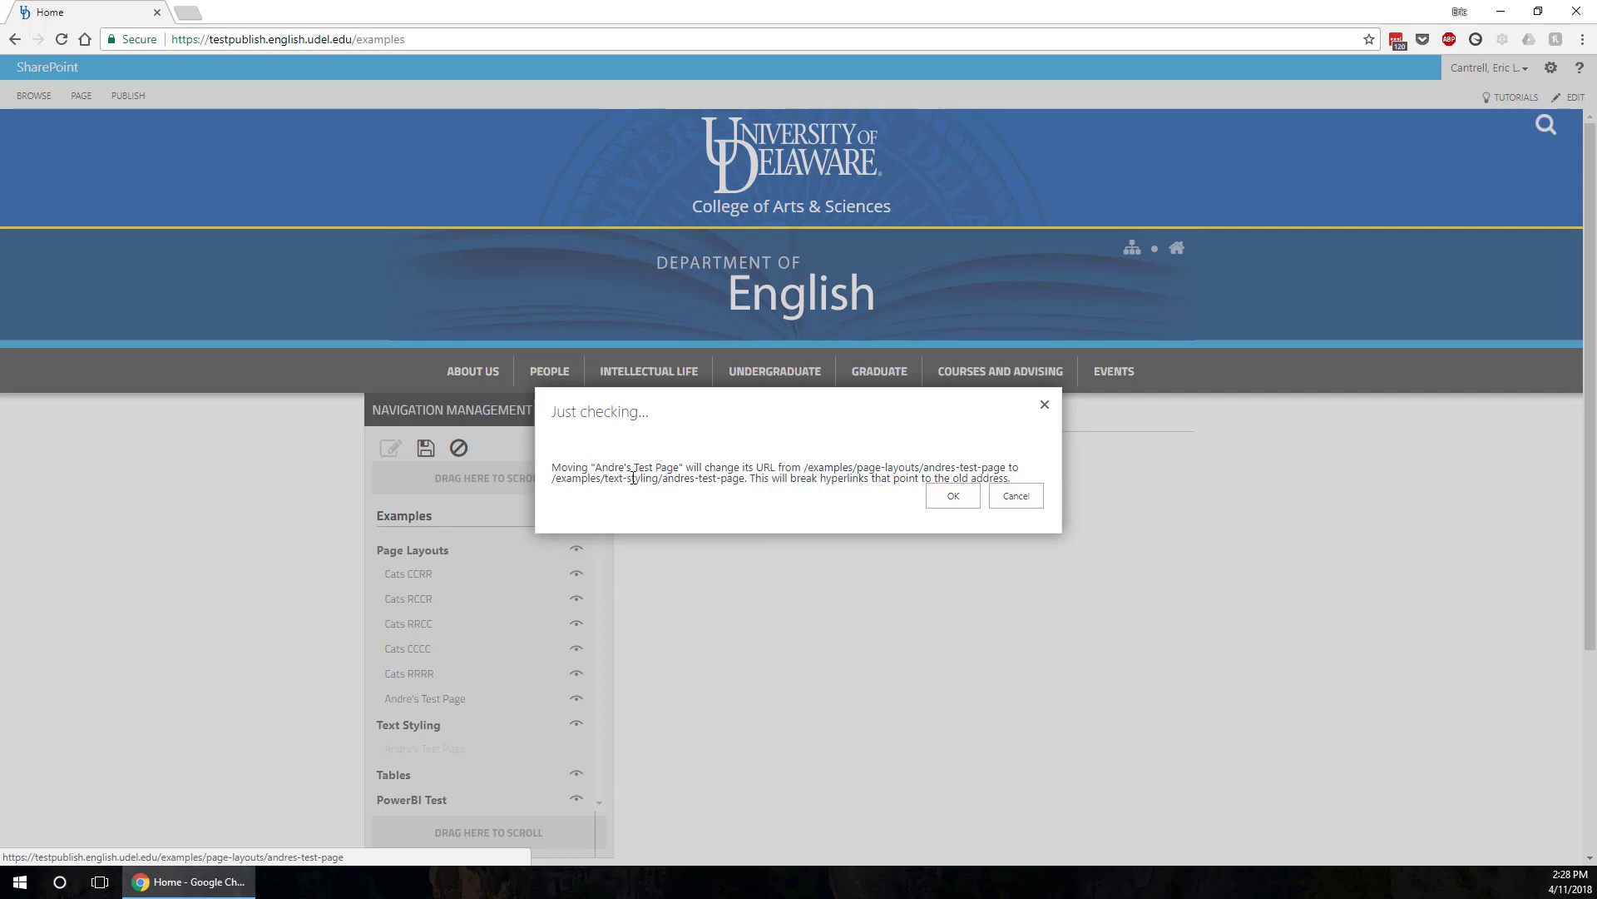
click(949, 496)
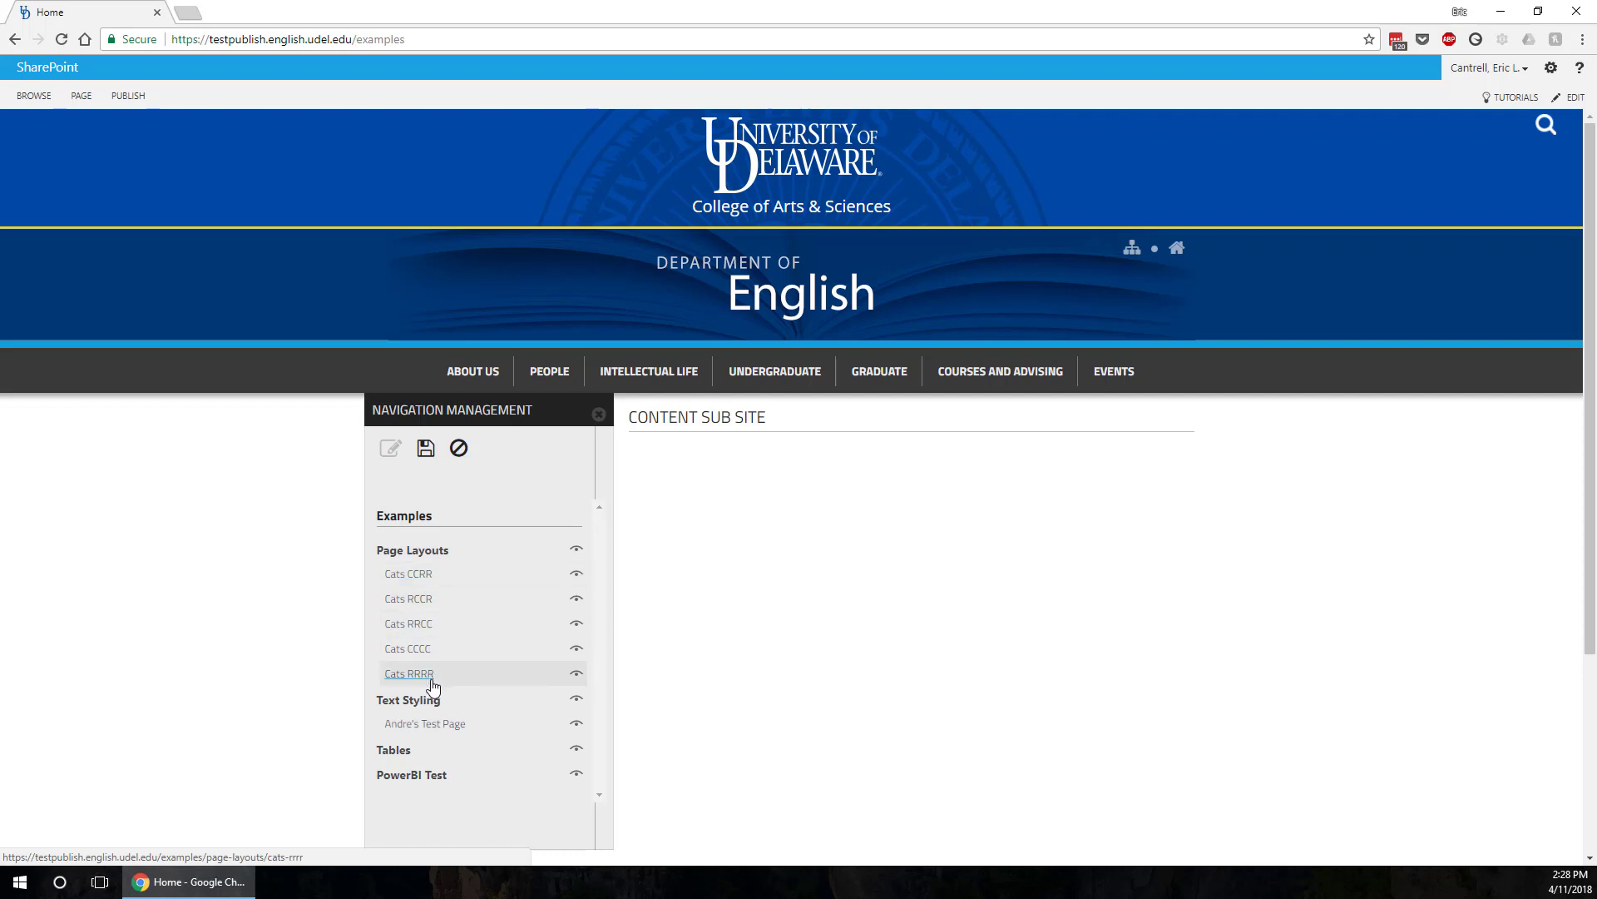
drag(419, 759, 424, 552)
drag(420, 784, 426, 751)
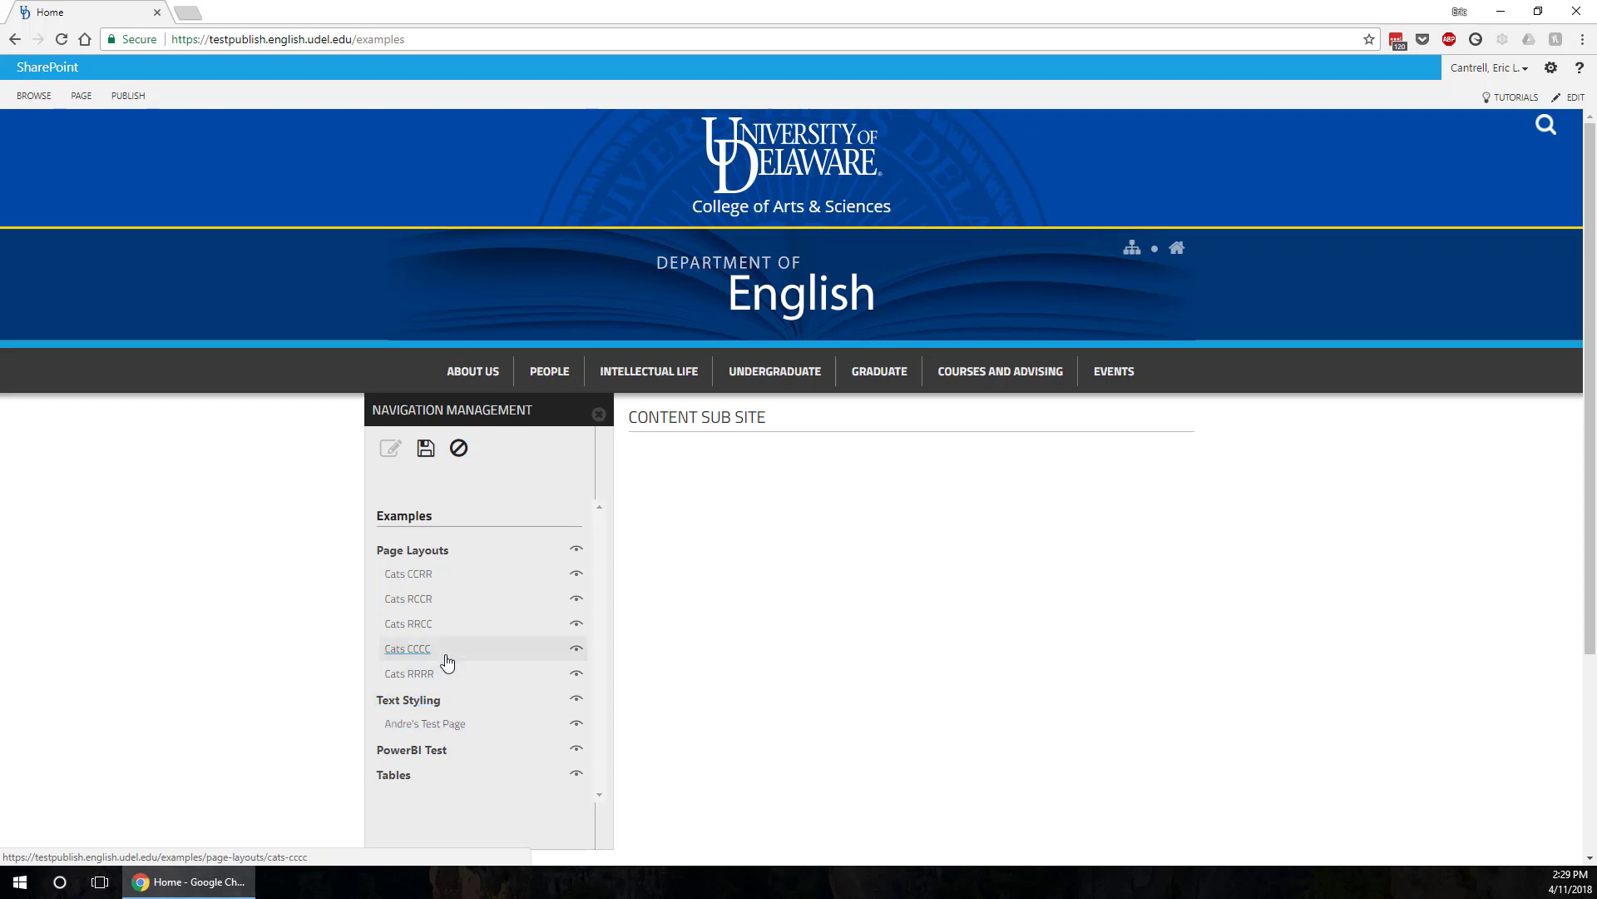
Move Cats CCCC below Cats RRRR, and quit navigation editing without saving
mouse_move(431, 652)
mouse_down()
mouse_move(434, 713)
mouse_move(438, 648)
mouse_move(427, 671)
mouse_up()
drag(449, 659, 450, 648)
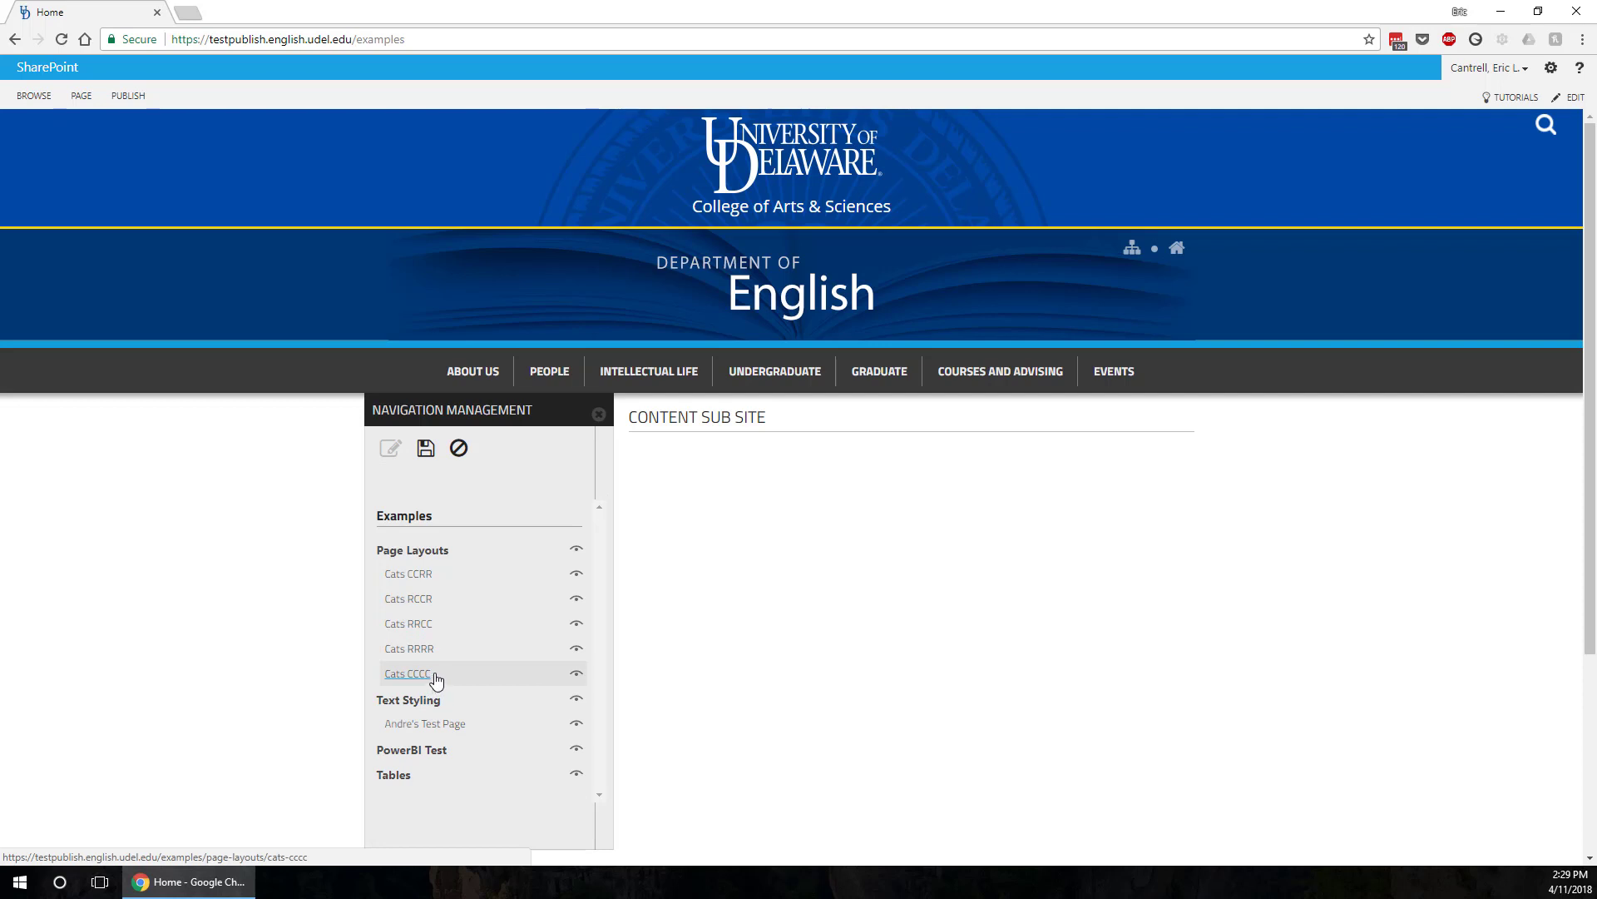
right_click(432, 649)
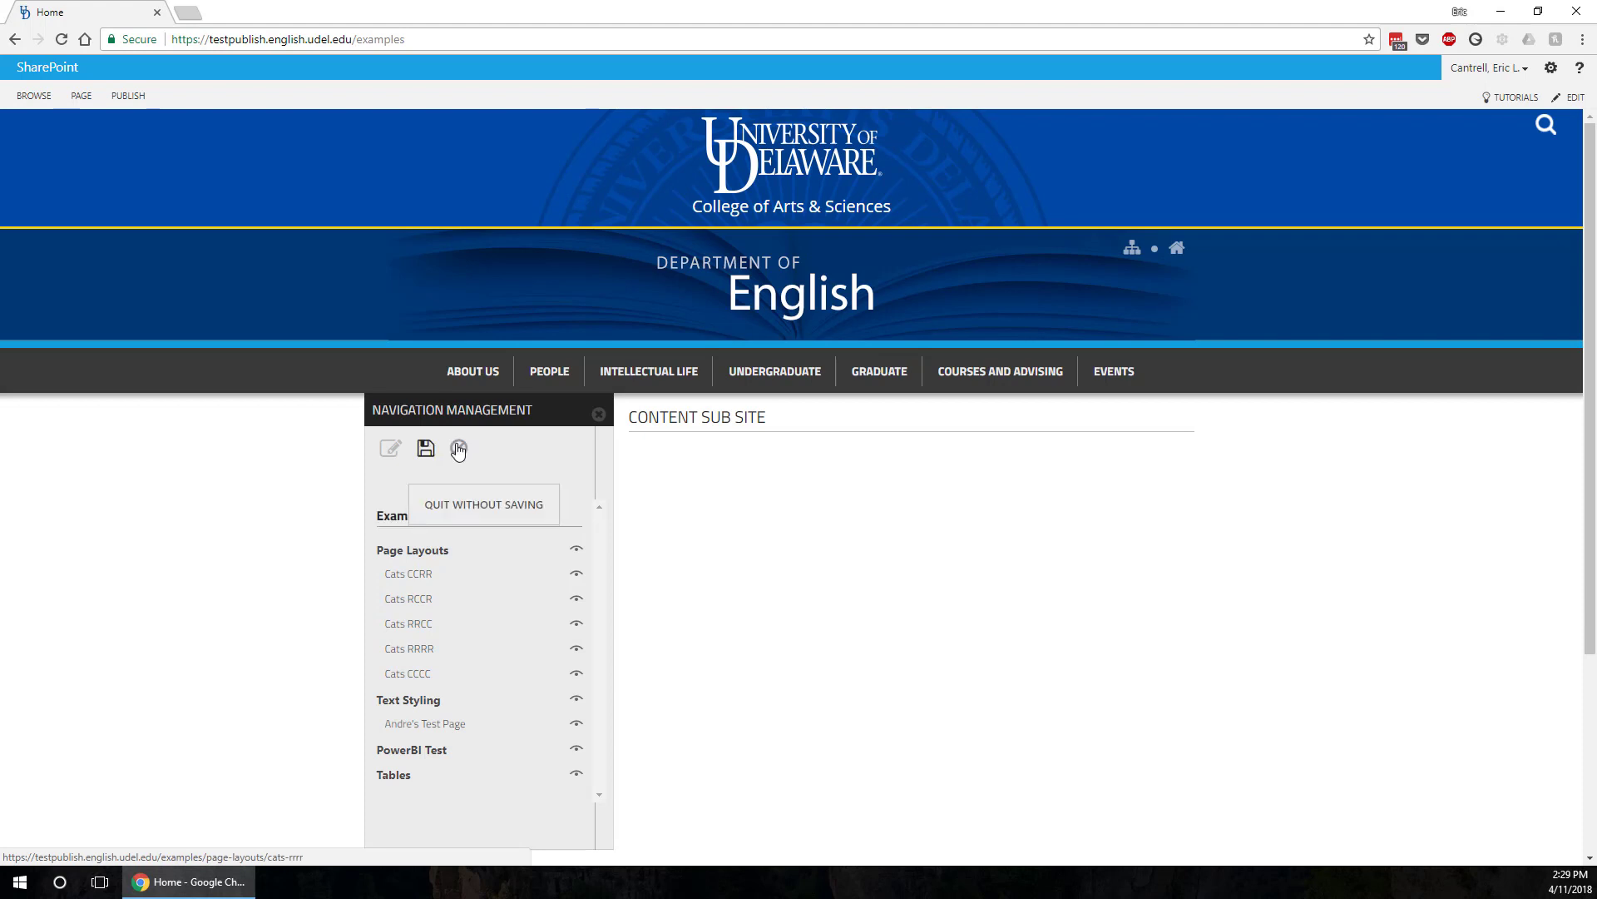
click(458, 449)
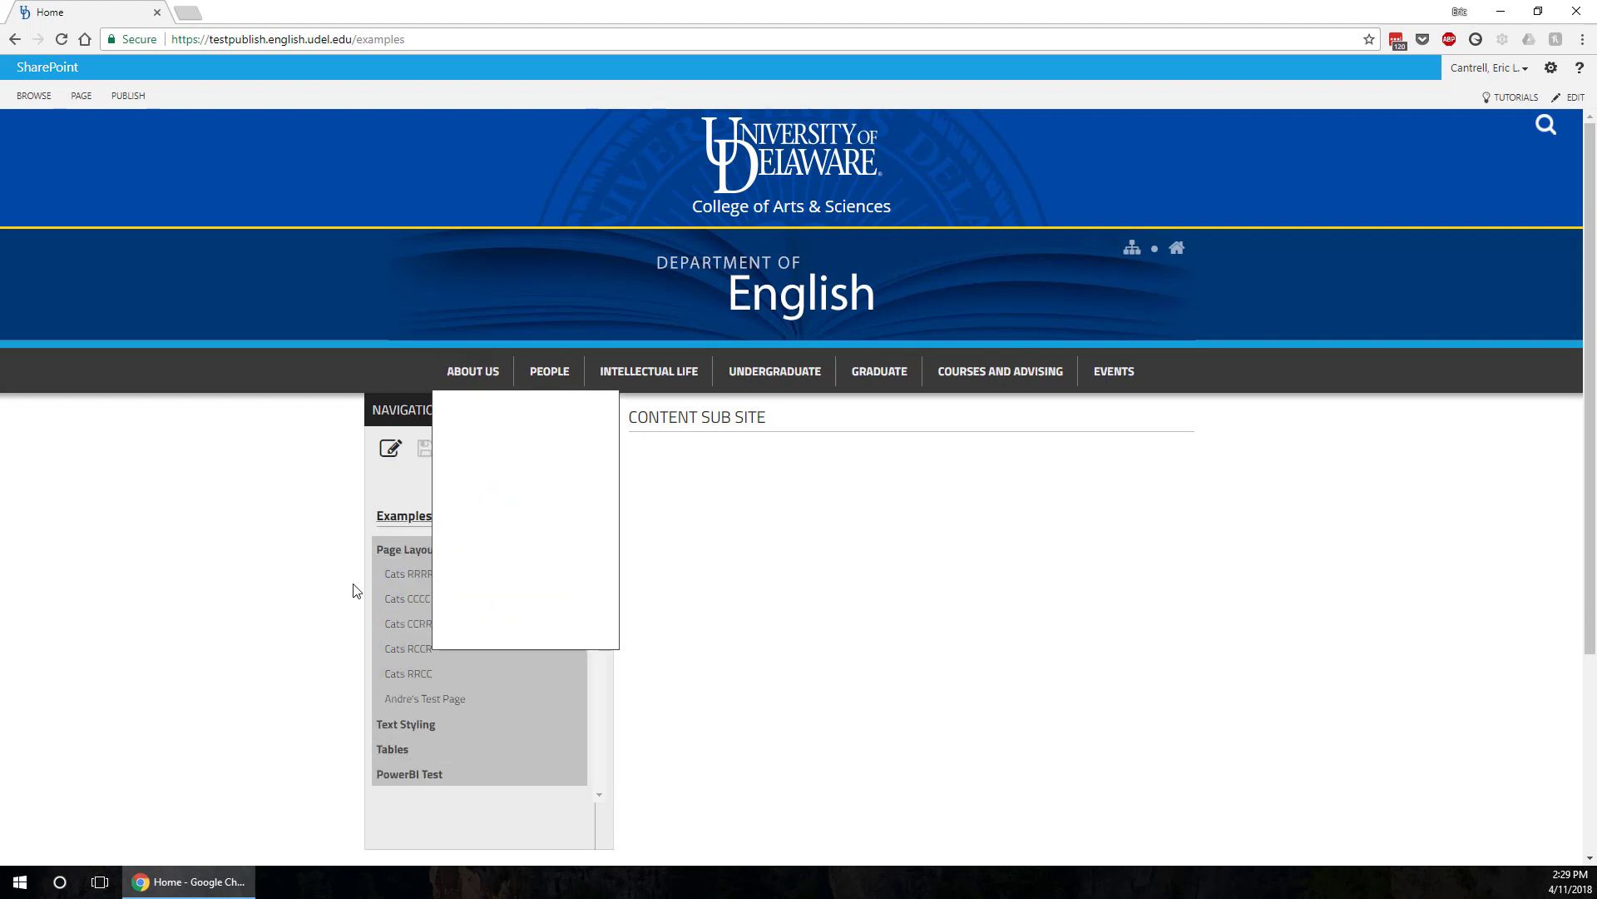
Edit the navigation again, move the test page from Page Layouts to under Text Styling, accept the URL change and save
click(391, 451)
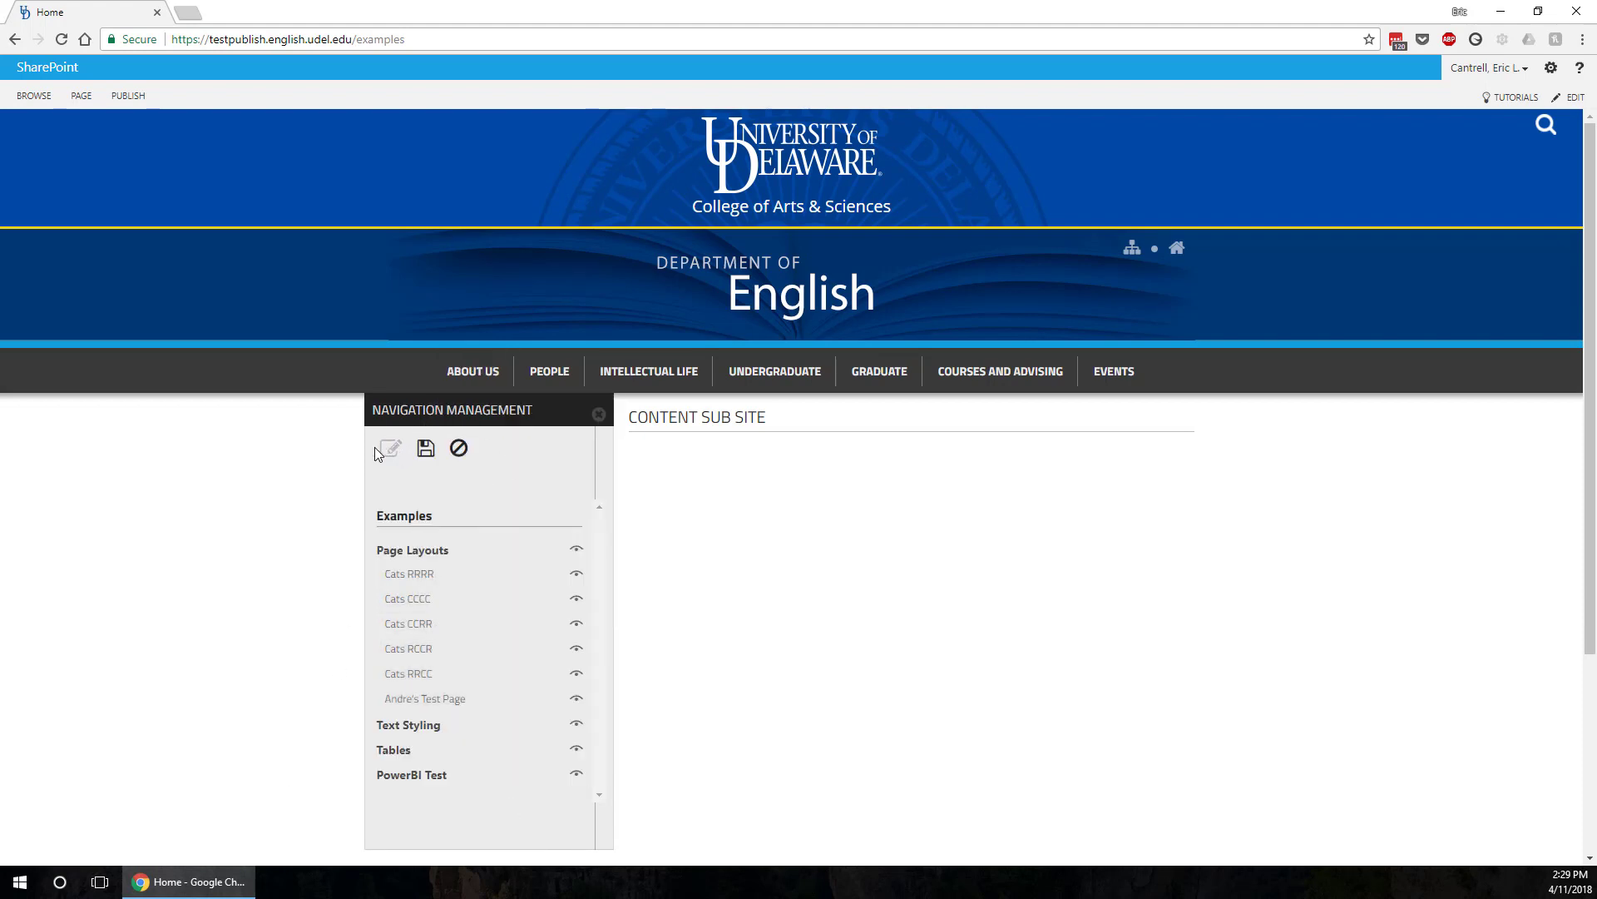
drag(473, 697, 465, 747)
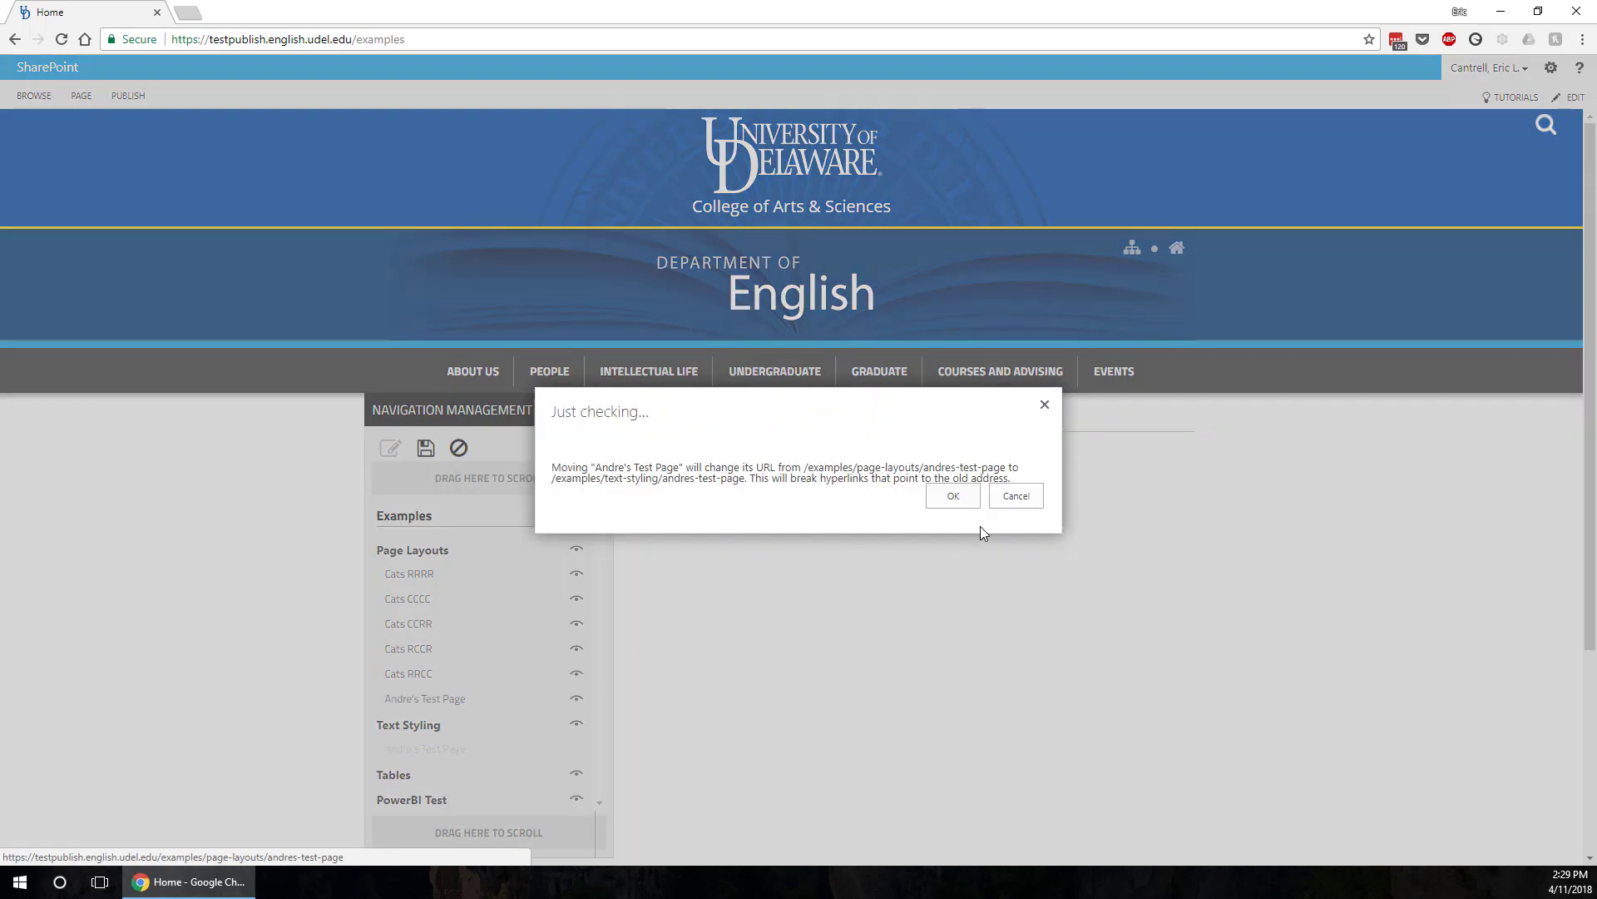
click(957, 501)
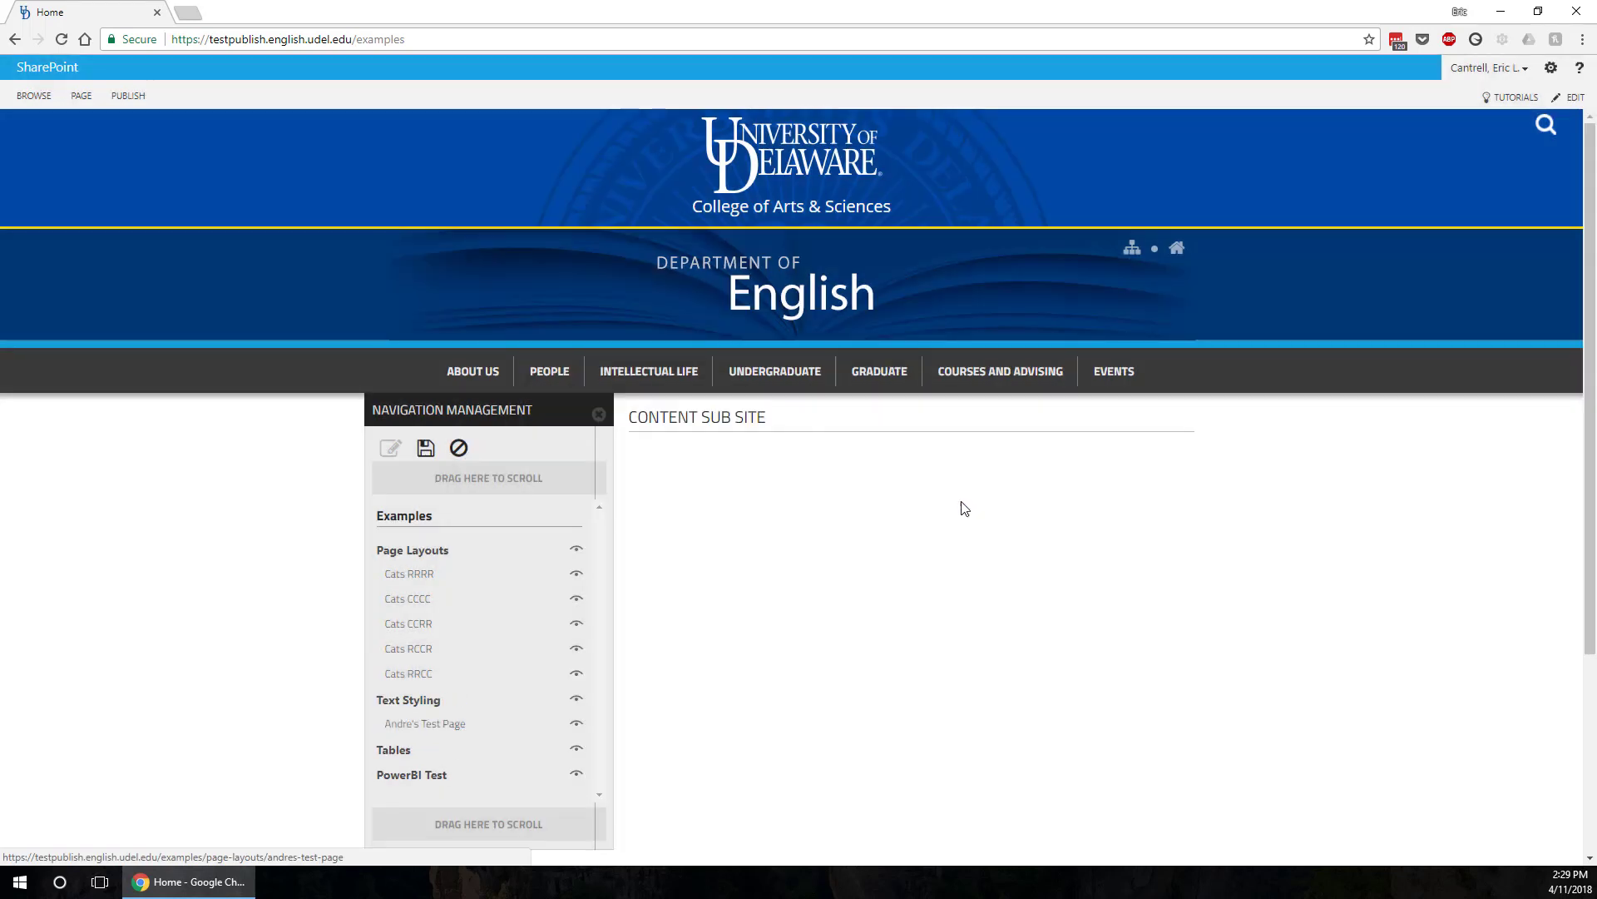
click(425, 450)
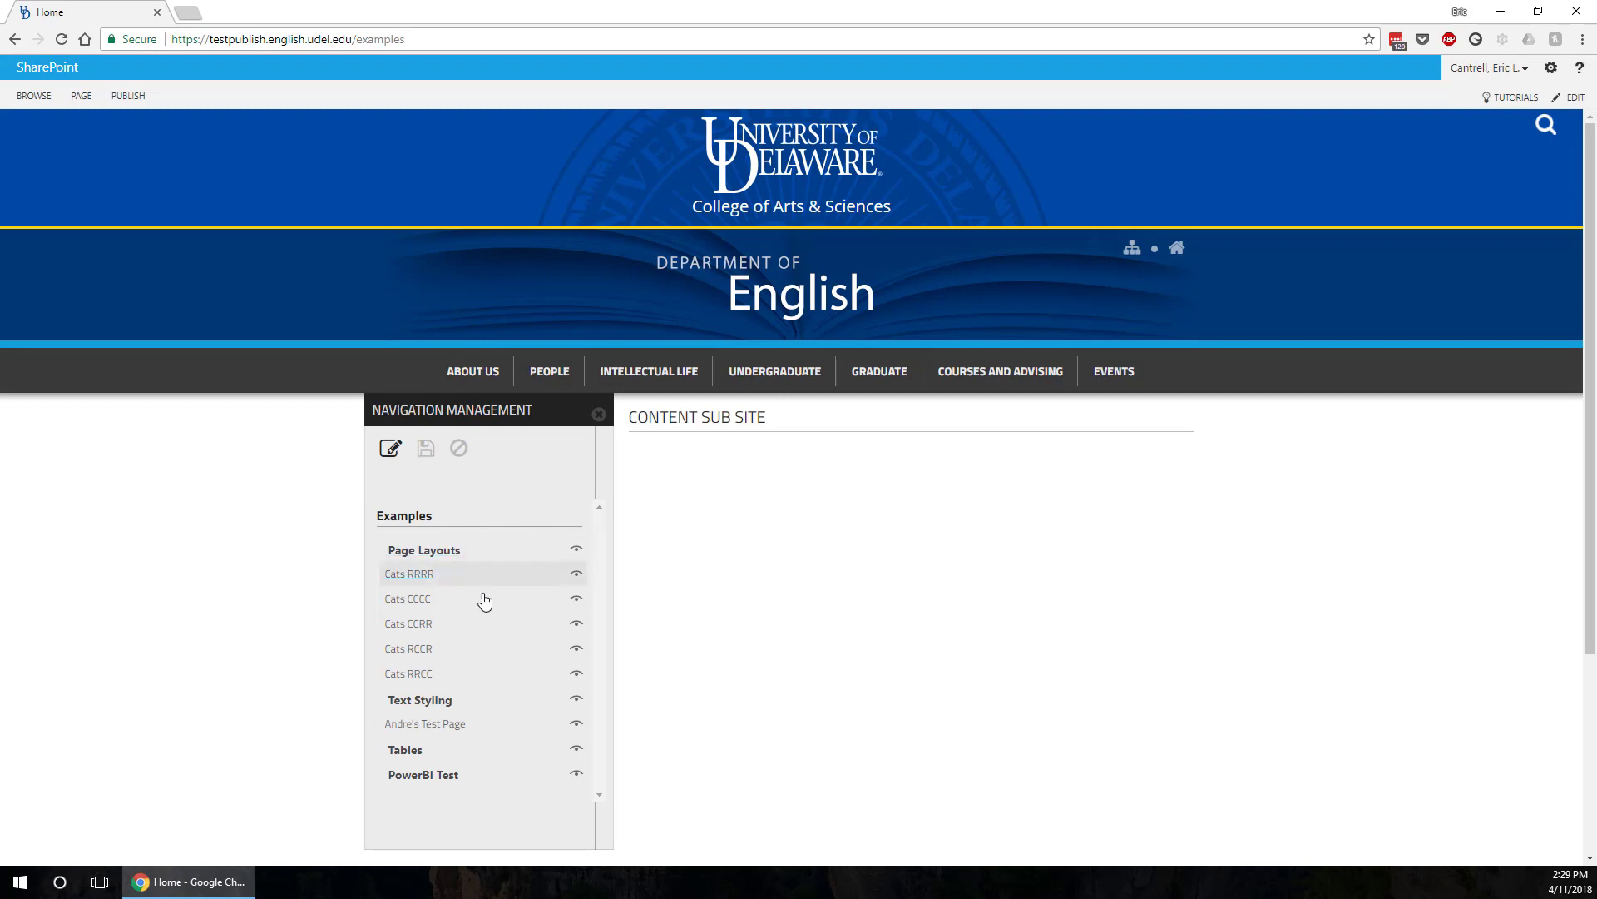
Close the navigation management window and open the Text Styling page to check its subpages
click(600, 416)
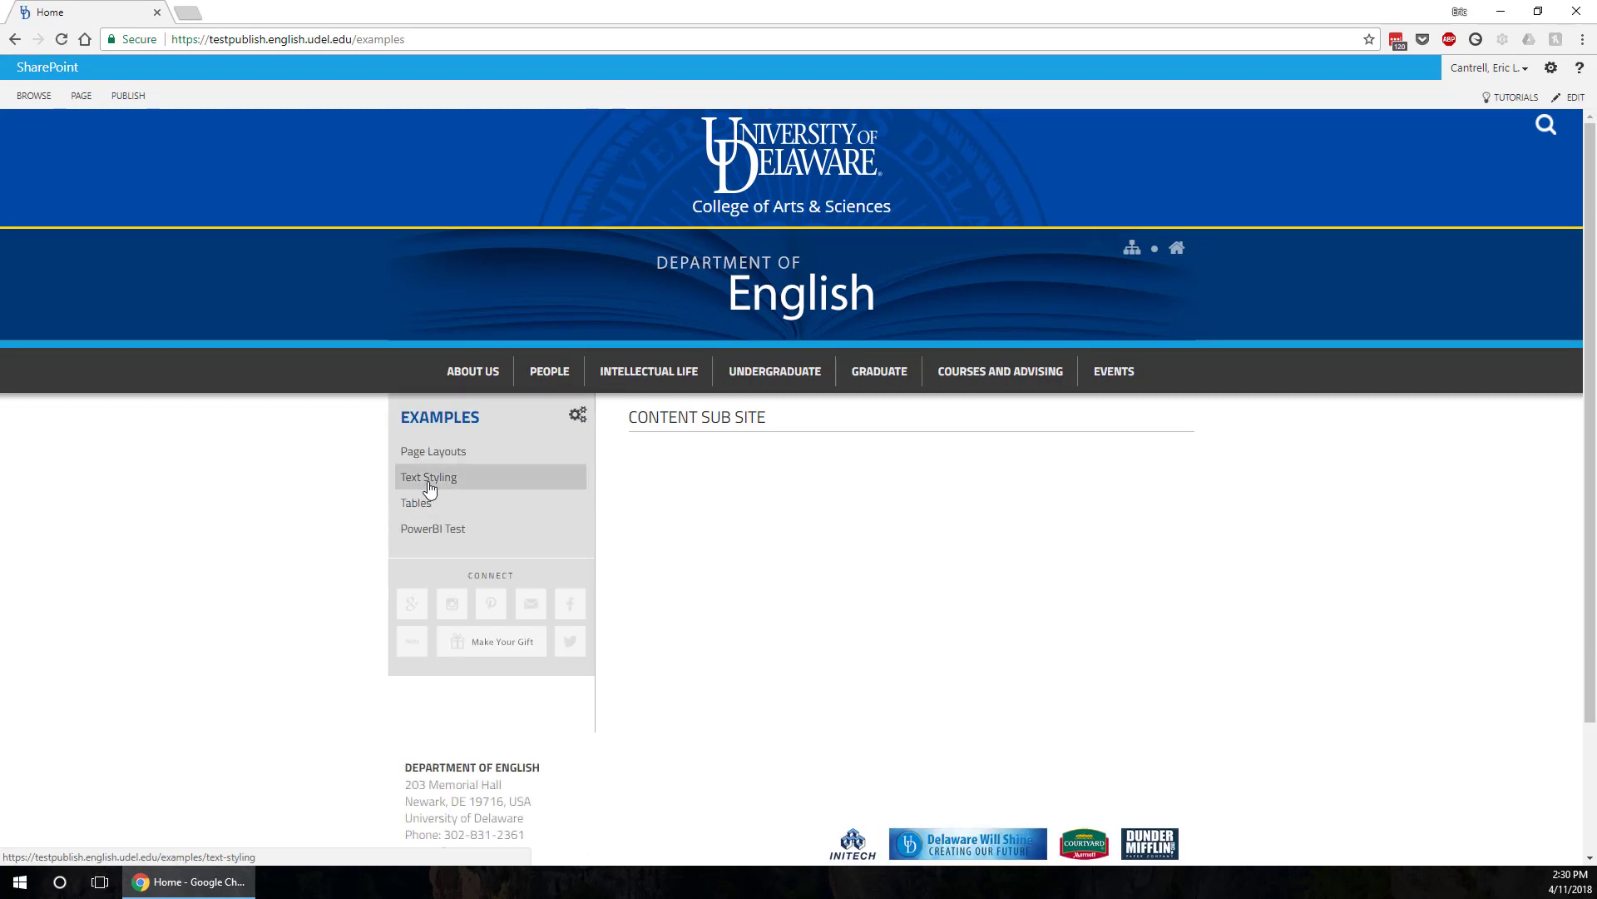
click(429, 488)
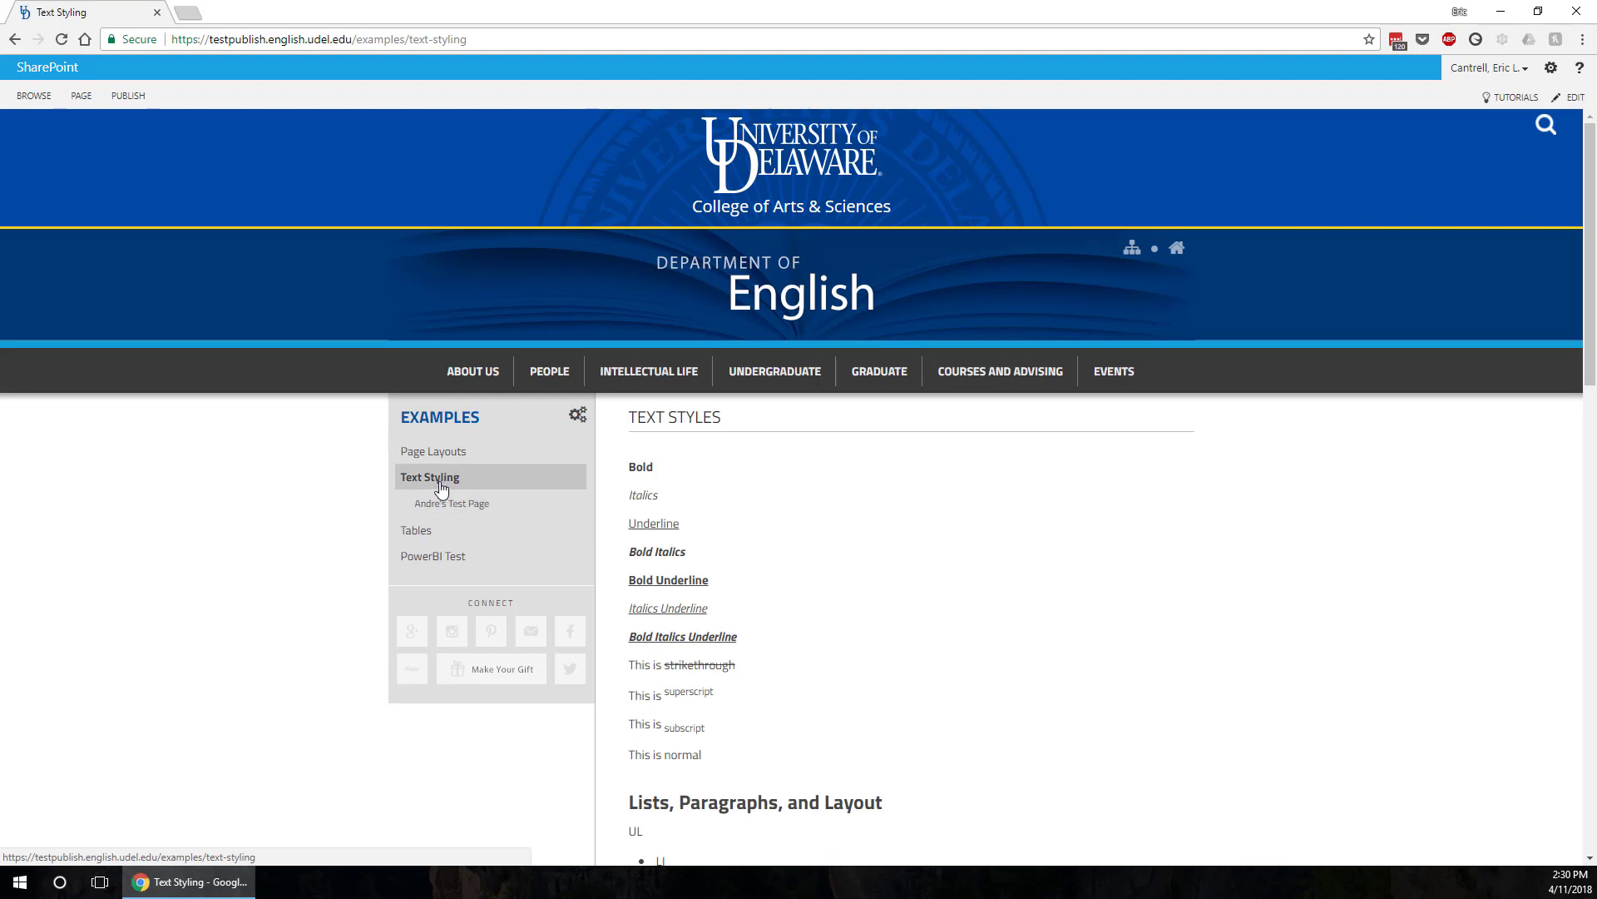
mouse_move(471, 388)
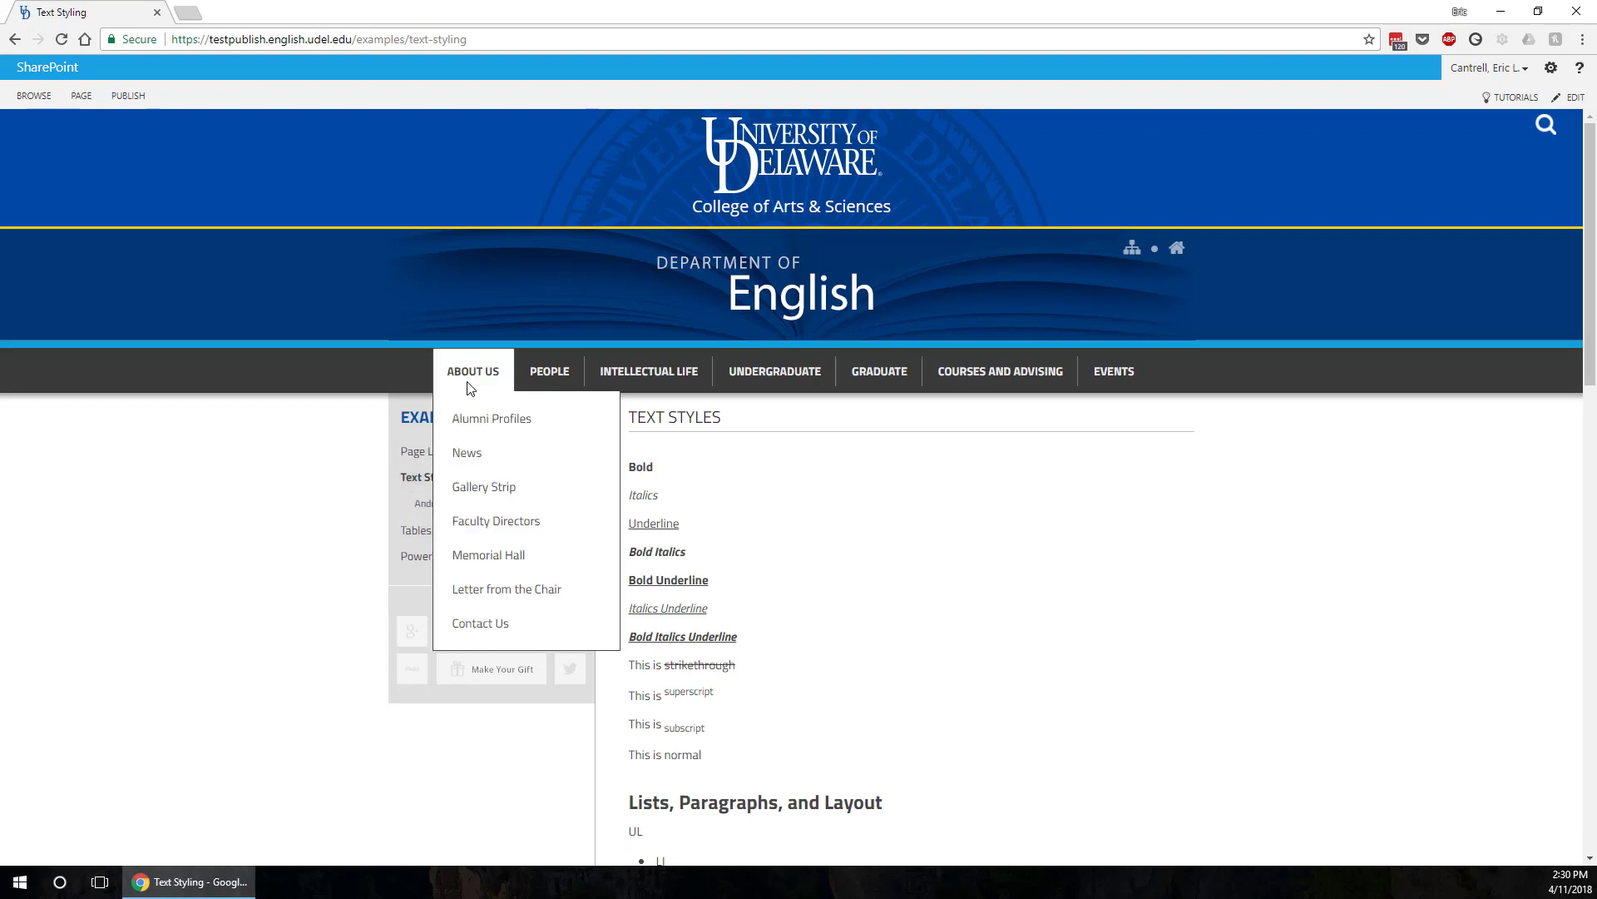